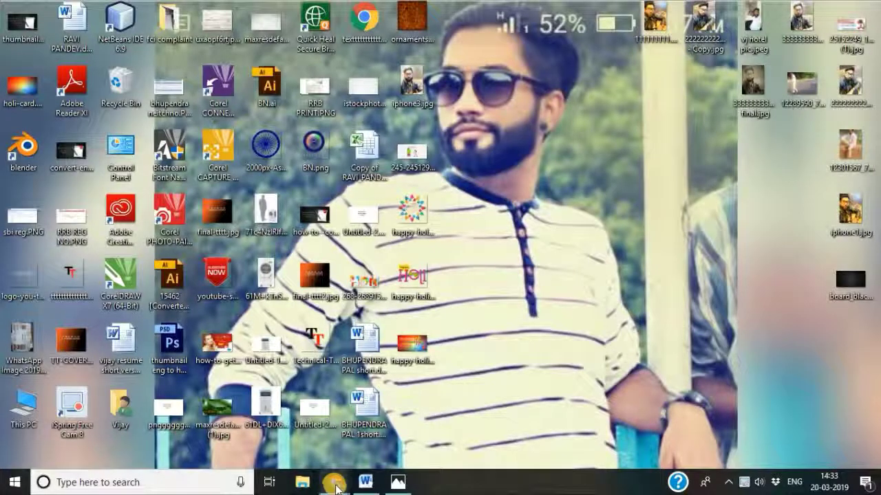
# Show the thumbnails of the two open Chrome windows above the taskbar.
pyautogui.moveTo(335, 485)
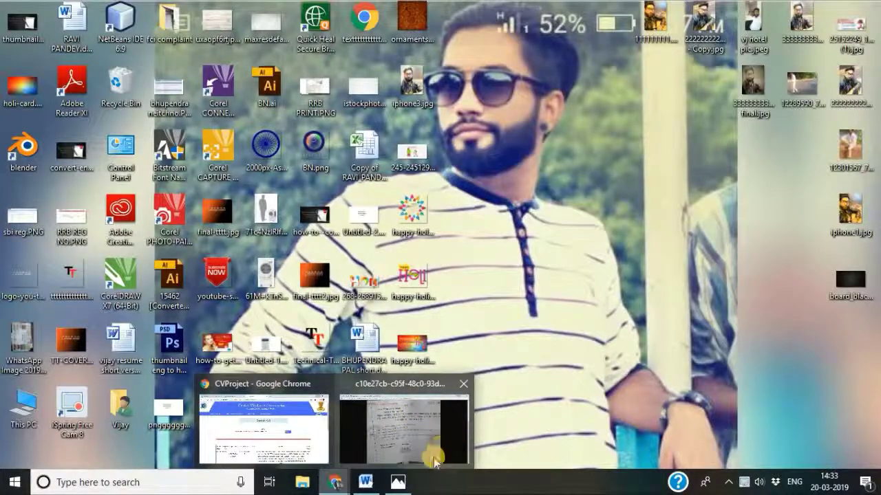
# Bring the maximized New Tab Chrome window to the front.
pyautogui.click(335, 481)
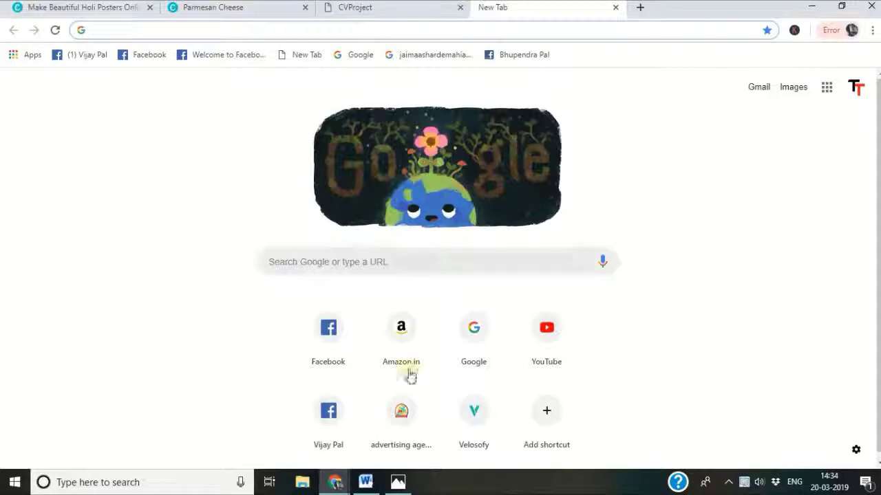
# Search Google for 'how to make proffessional holi template with your name'.
pyautogui.click(392, 262)
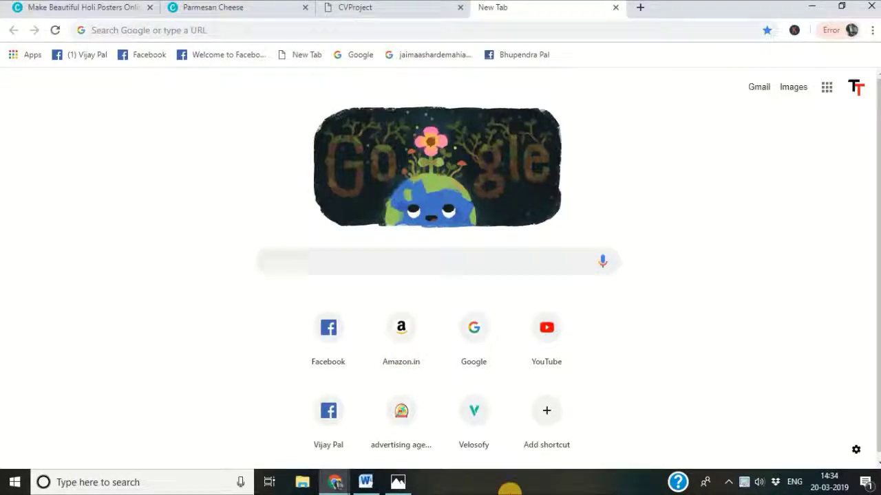
pyautogui.write('how')
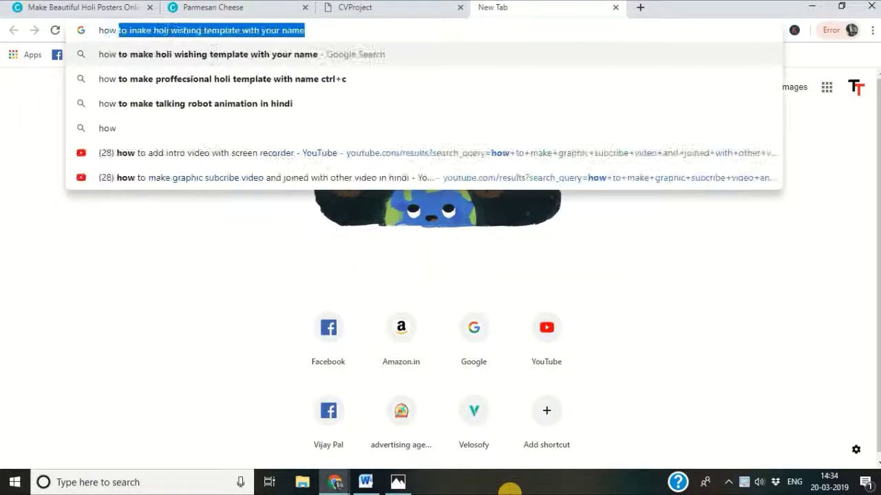
pyautogui.write(' to make')
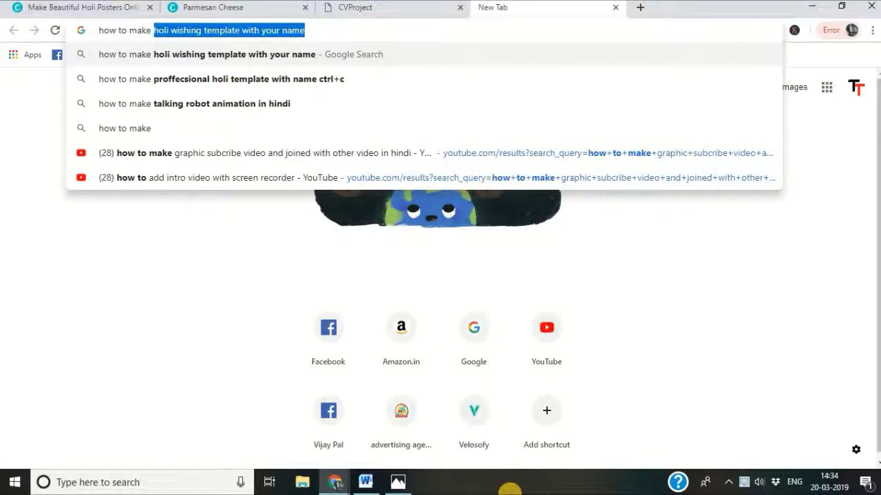
pyautogui.write(' holi')
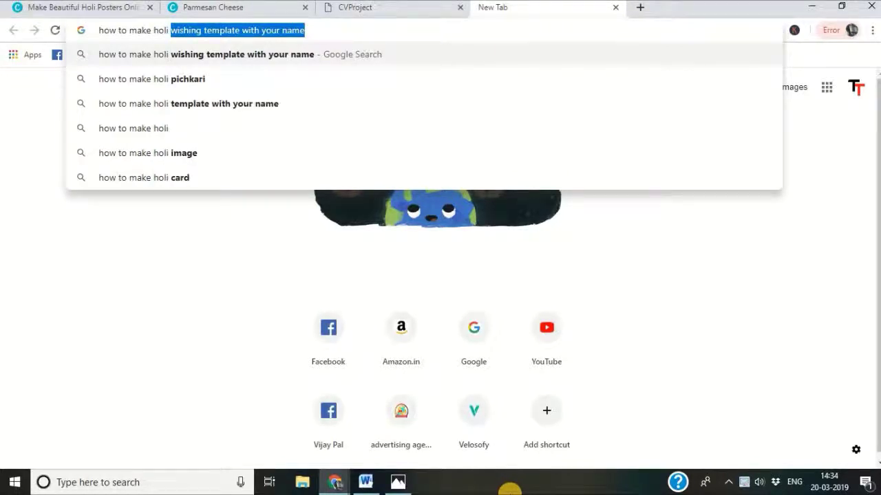
pyautogui.write(' temp')
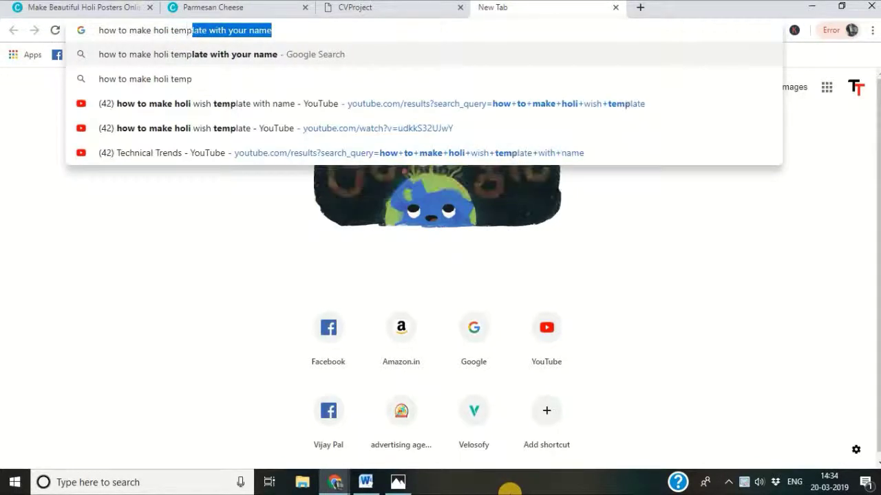
pyautogui.write('late')
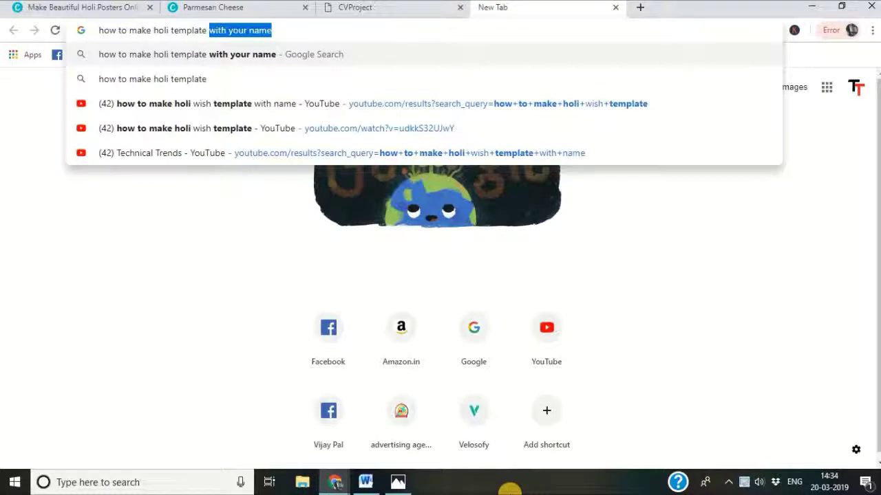
pyautogui.write(' with')
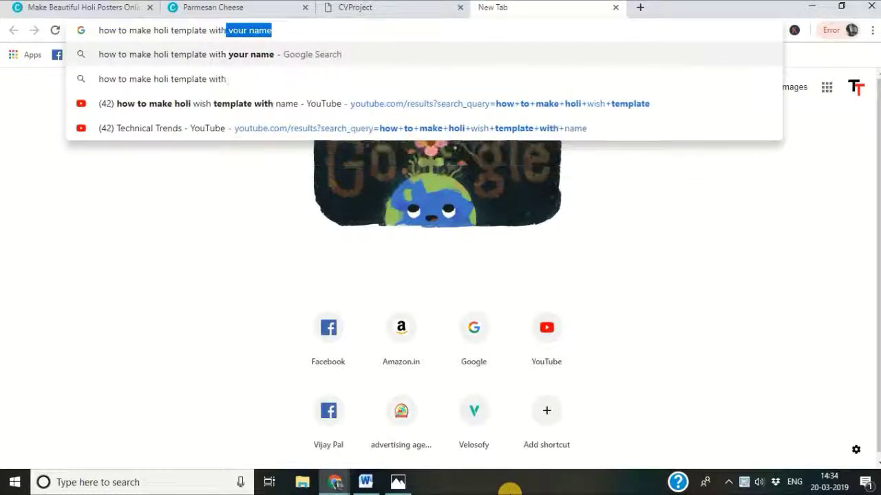
pyautogui.write(' your')
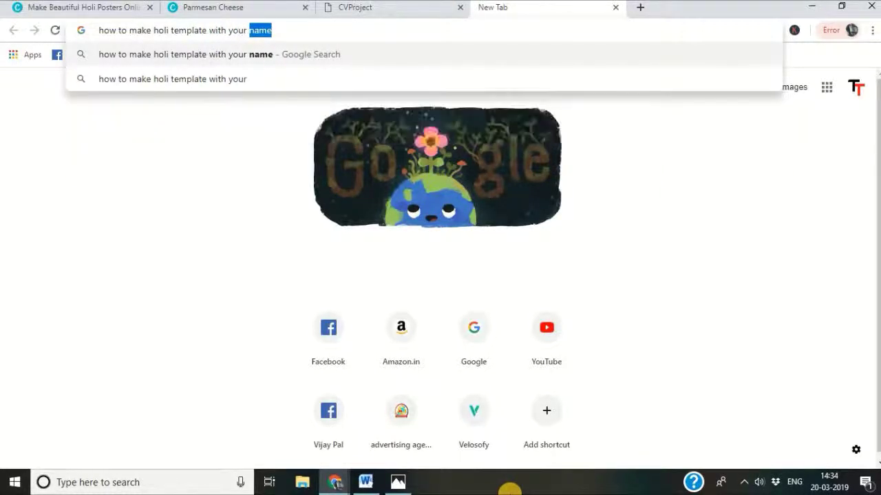
pyautogui.write(' name')
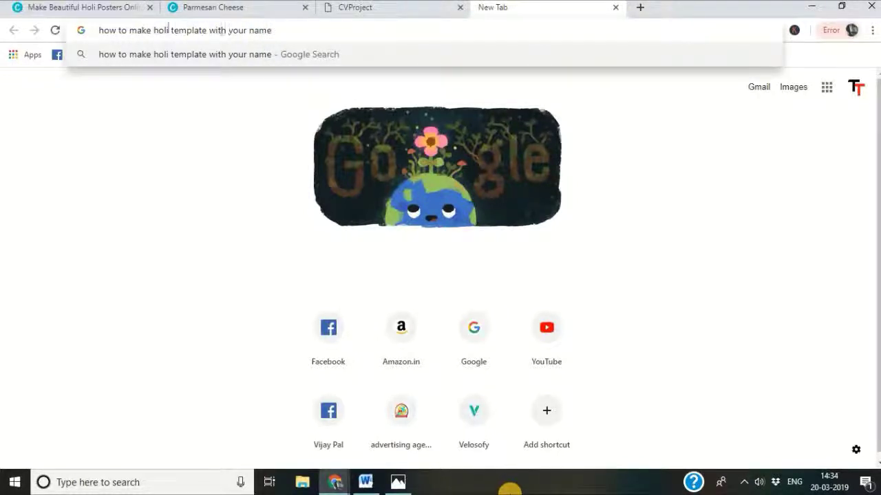
pyautogui.click(153, 30)
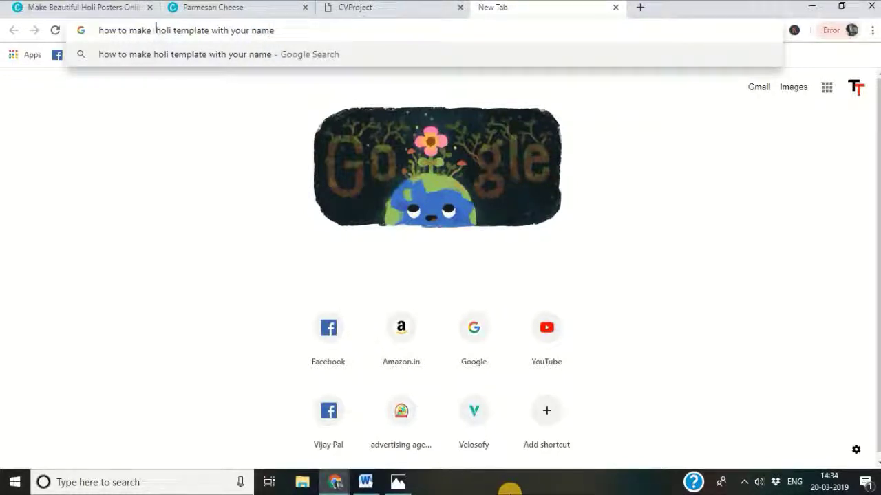
pyautogui.write('prof')
pyautogui.write('fesiinal')
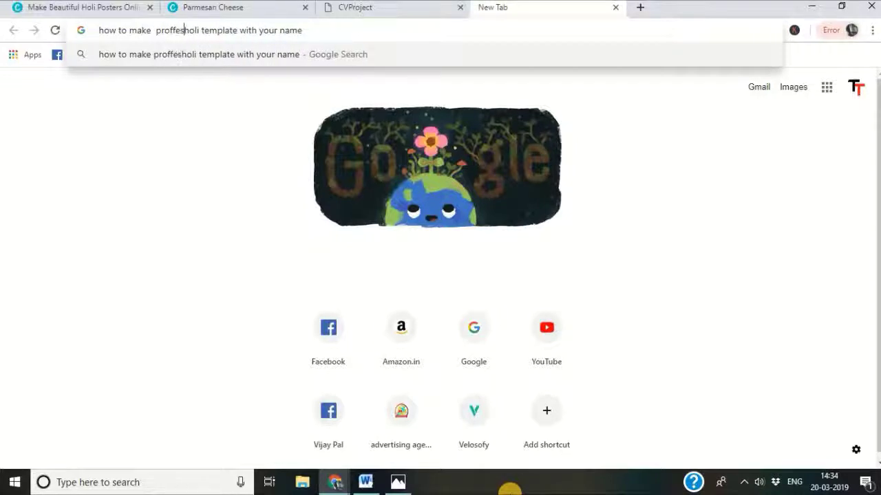
pyautogui.press('BackSpace')
pyautogui.press('BackSpace')
pyautogui.press('BackSpace')
pyautogui.press('BackSpace')
pyautogui.press('BackSpace')
pyautogui.press('BackSpace')
pyautogui.write('sional')
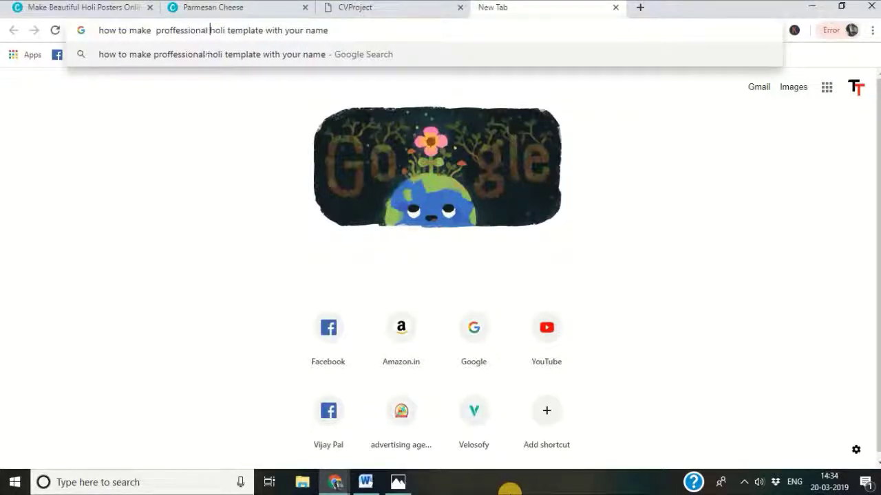
pyautogui.press('Return')
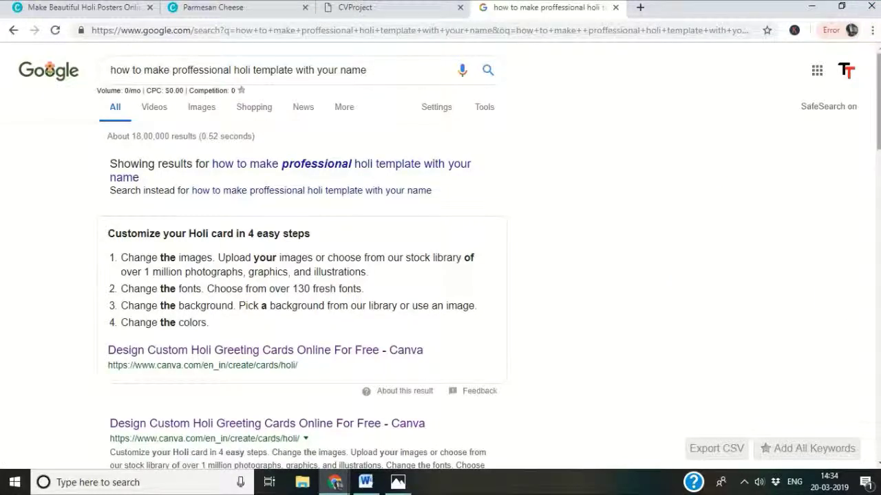
pyautogui.scroll(-1, 440, 261)
pyautogui.scroll(-2, 440, 261)
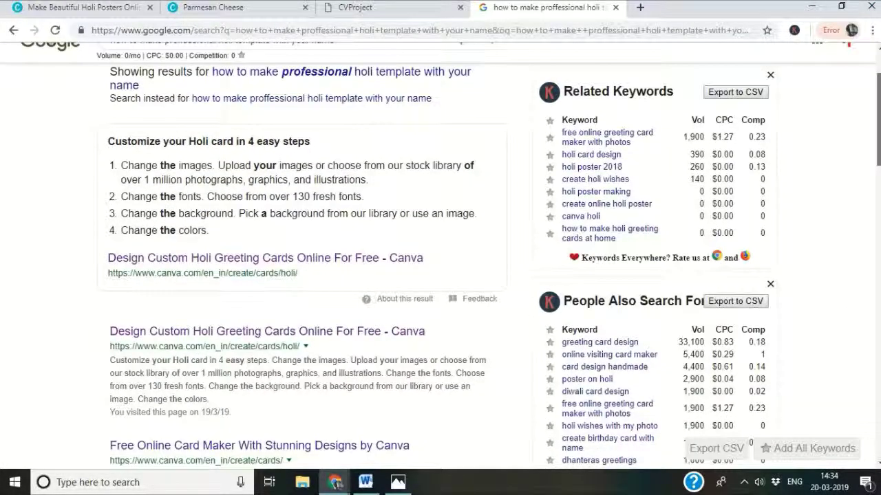
pyautogui.scroll(-2, 441, 261)
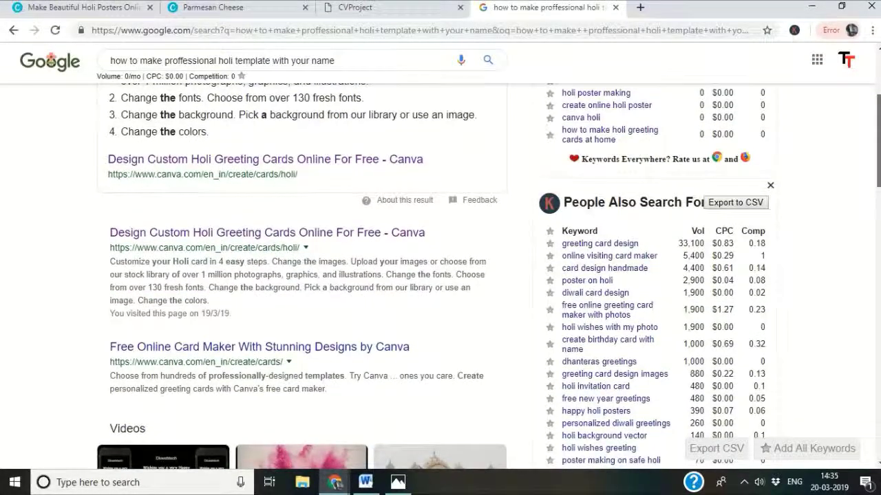
pyautogui.scroll(1, 440, 261)
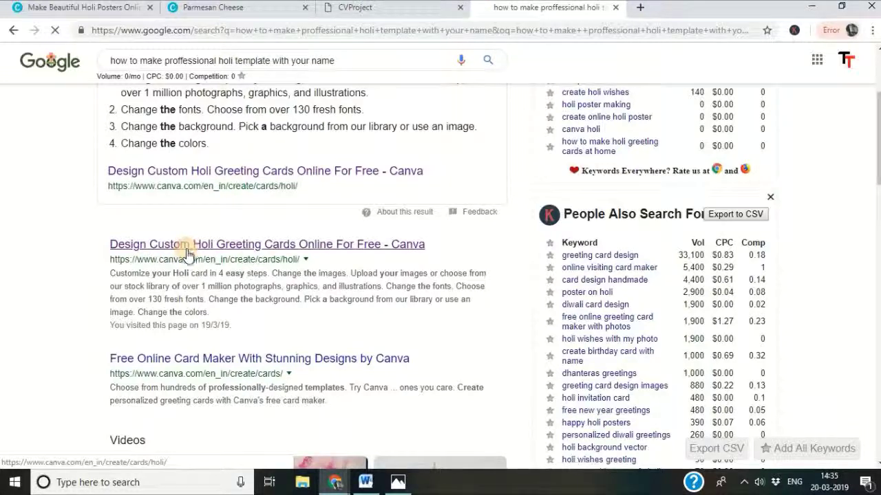
# Open Canva's 'Design Custom Holi Greeting Cards' page and start a new Holi card design.
pyautogui.click(184, 252)
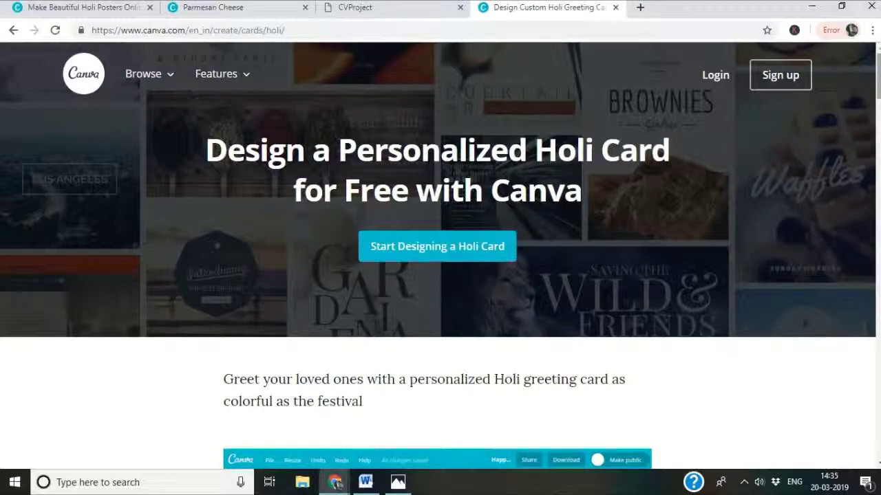
pyautogui.moveTo(876, 76); pyautogui.dragTo(872, 171)
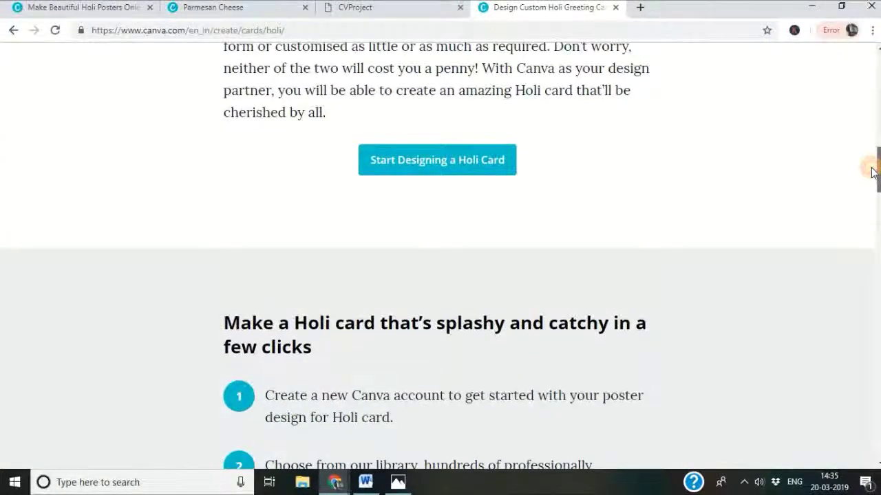
pyautogui.click(440, 170)
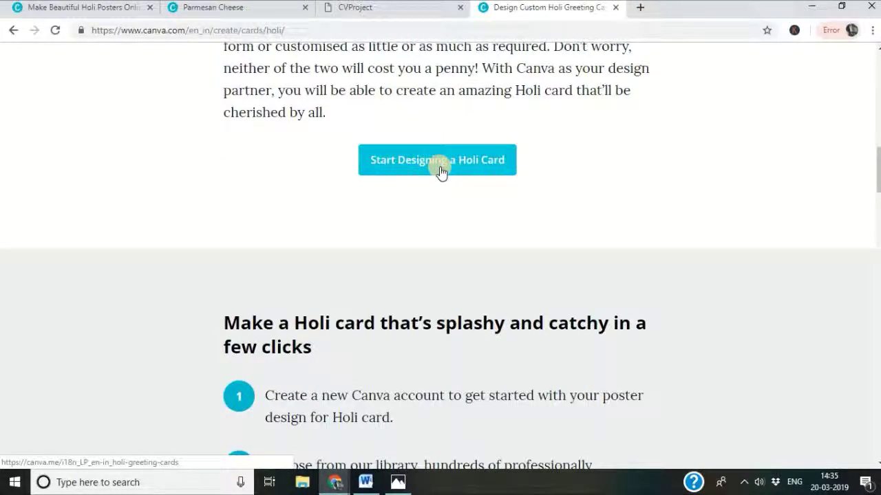
pyautogui.click(441, 170)
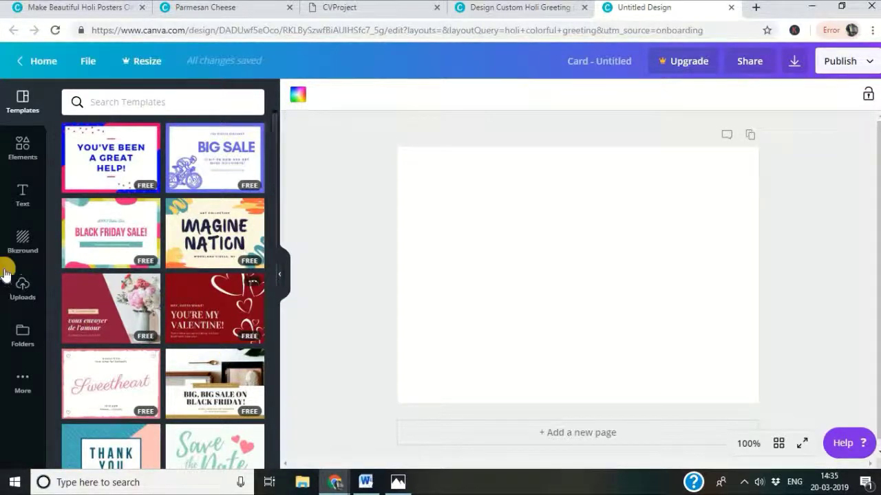
# Apply the first page of the Neon Red Blue Shapes Modern Thank You Postcard template.
pyautogui.scroll(-2, 197, 270)
pyautogui.scroll(2, 198, 270)
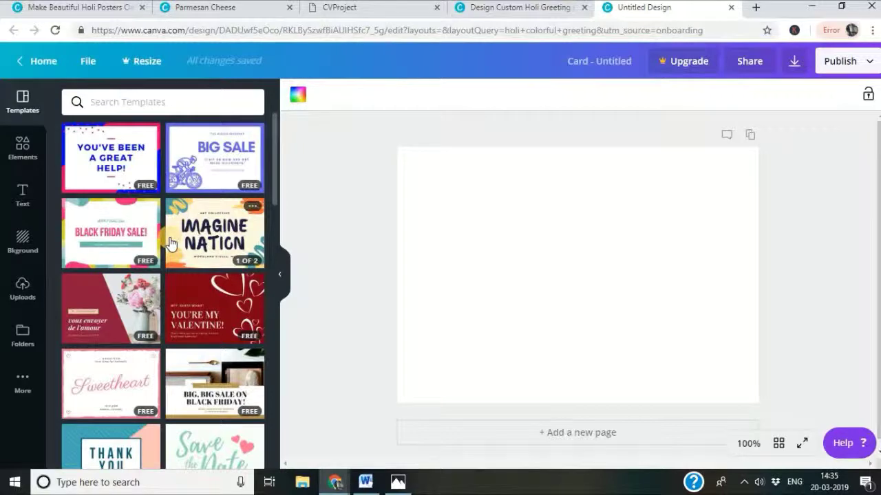
pyautogui.scroll(-5, 152, 199)
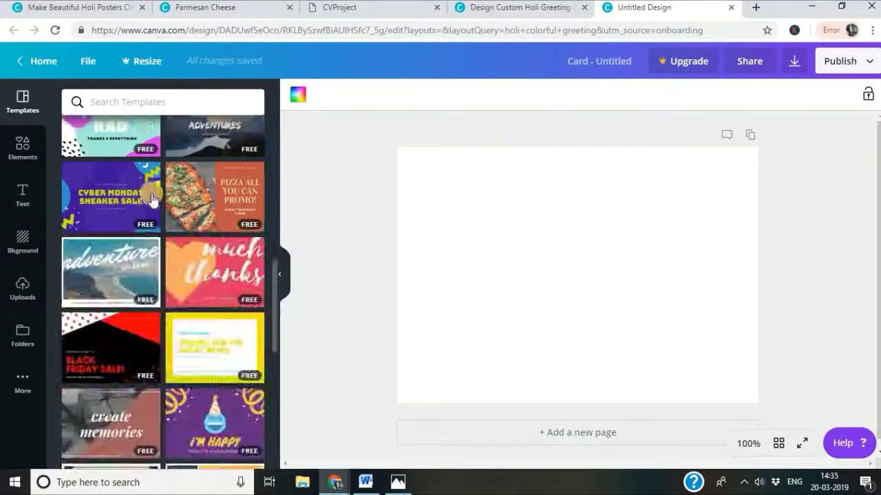
pyautogui.scroll(5, 206, 261)
pyautogui.scroll(-5, 206, 265)
pyautogui.scroll(5, 208, 266)
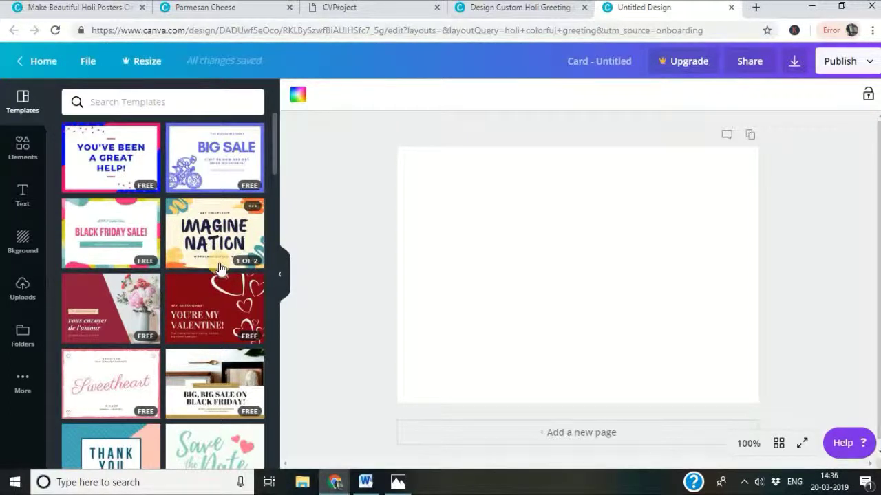
pyautogui.click(114, 164)
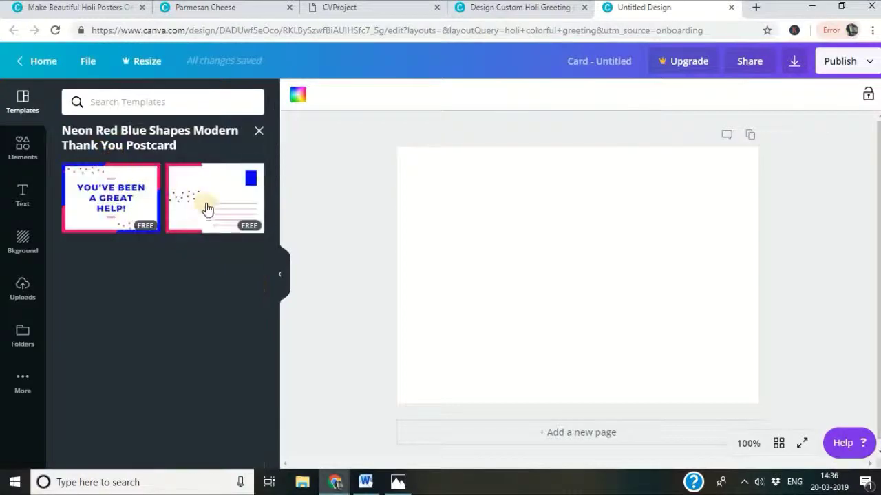
pyautogui.click(119, 216)
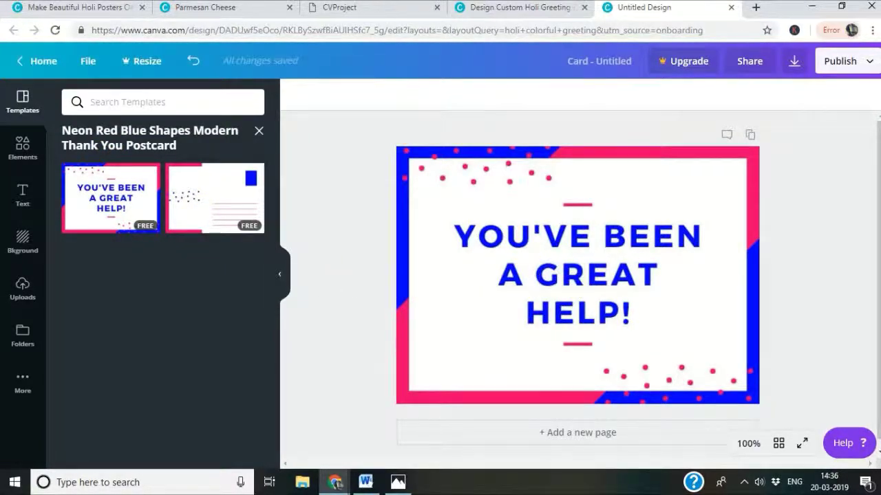
# Erase the 'YOU'VE BEEN A GREAT HELP!' headline text.
pyautogui.click(23, 196)
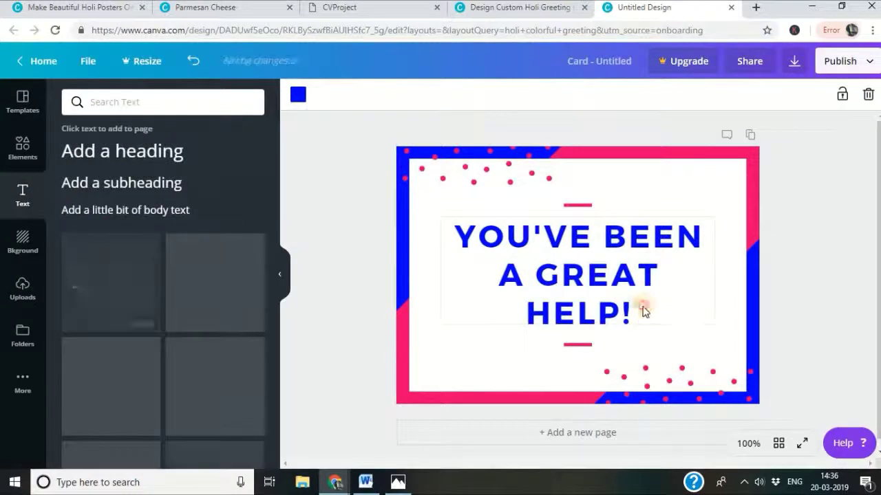
pyautogui.click(643, 311)
pyautogui.click(614, 313)
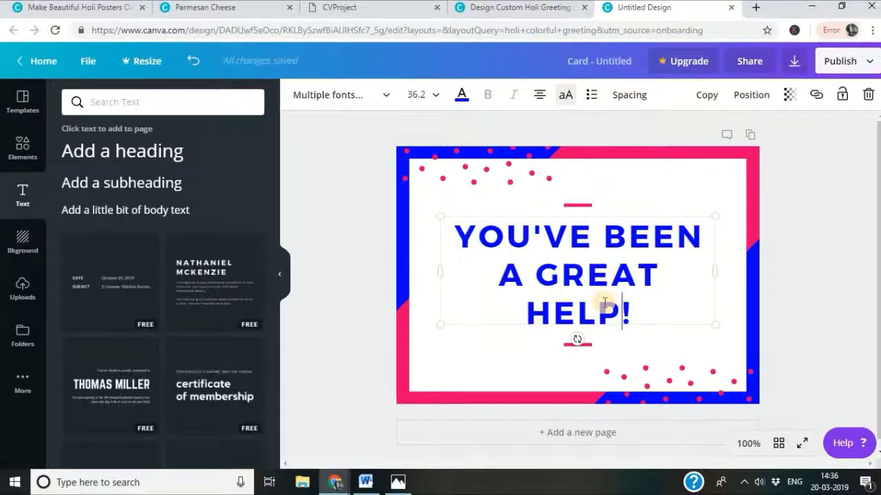
pyautogui.press('BackSpace')
pyautogui.press('BackSpace')
pyautogui.press('BackSpace')
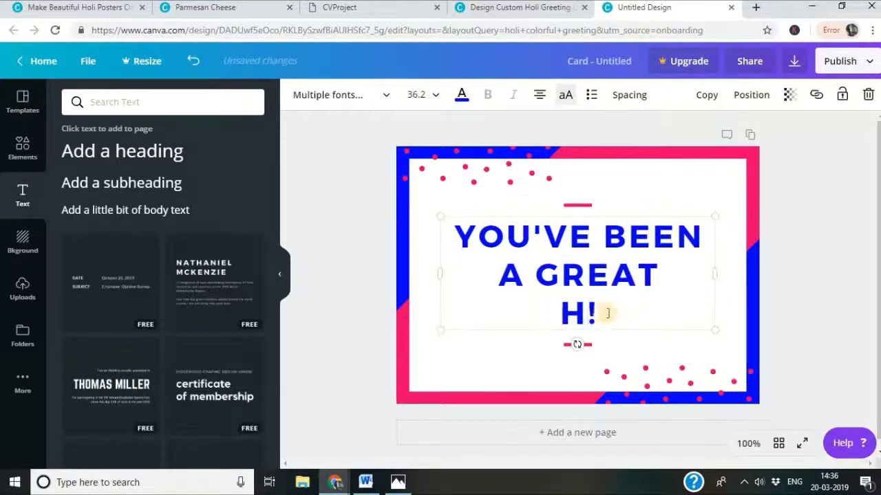
pyautogui.press('BackSpace')
pyautogui.press('Delete')
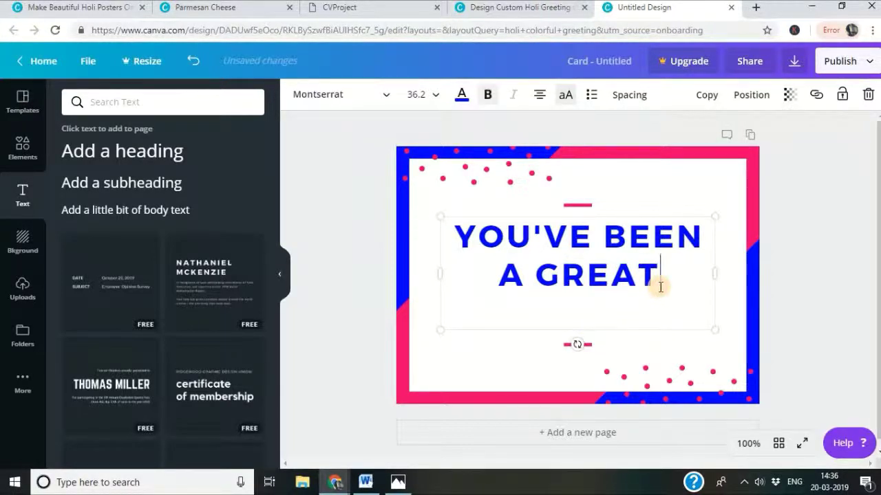
pyautogui.press('BackSpace')
pyautogui.press('BackSpace')
pyautogui.press('BackSpace')
pyautogui.press('BackSpace')
pyautogui.press('BackSpace')
pyautogui.press('BackSpace')
pyautogui.press('BackSpace')
pyautogui.press('BackSpace')
pyautogui.press('BackSpace')
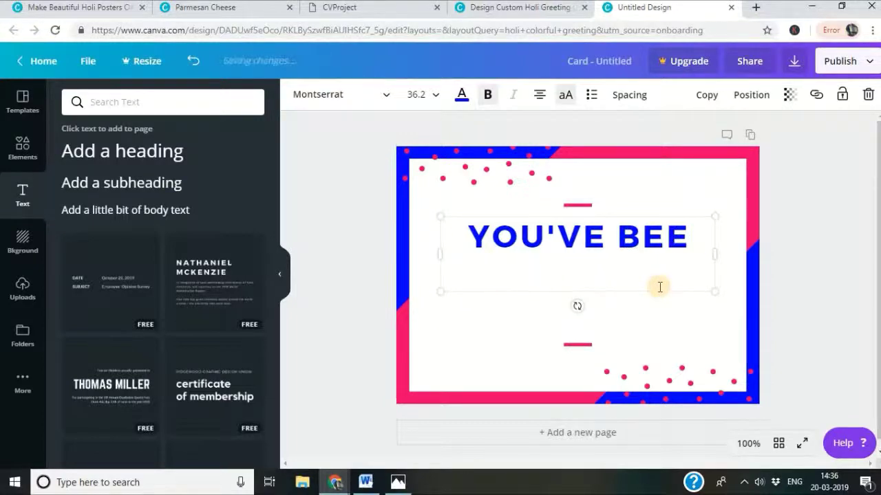
pyautogui.press('BackSpace')
pyautogui.press('BackSpace')
pyautogui.press('BackSpace')
pyautogui.press('BackSpace')
pyautogui.press('BackSpace')
pyautogui.press('BackSpace')
pyautogui.press('BackSpace')
pyautogui.press('BackSpace')
pyautogui.press('BackSpace')
pyautogui.press('BackSpace')
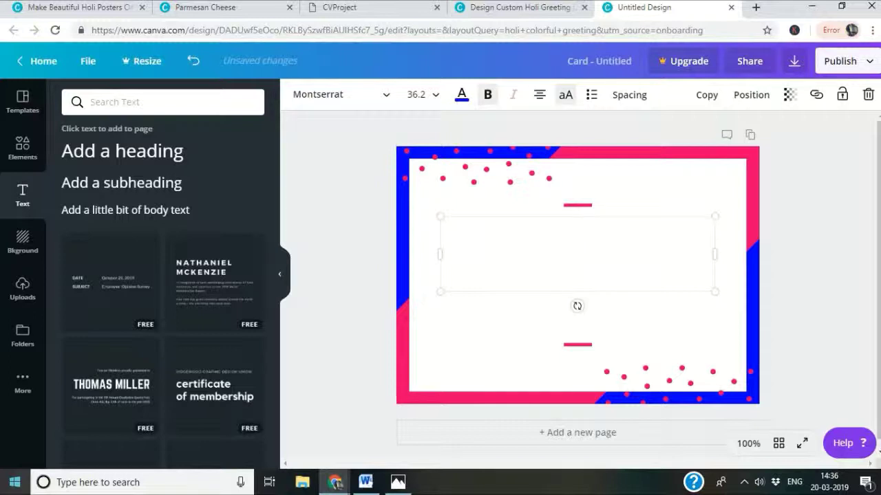
# Type 'HAPPY BIRTHDAY' and, on a new line, 'FROM' followed by the sender's name.
pyautogui.write('HAPPY ')
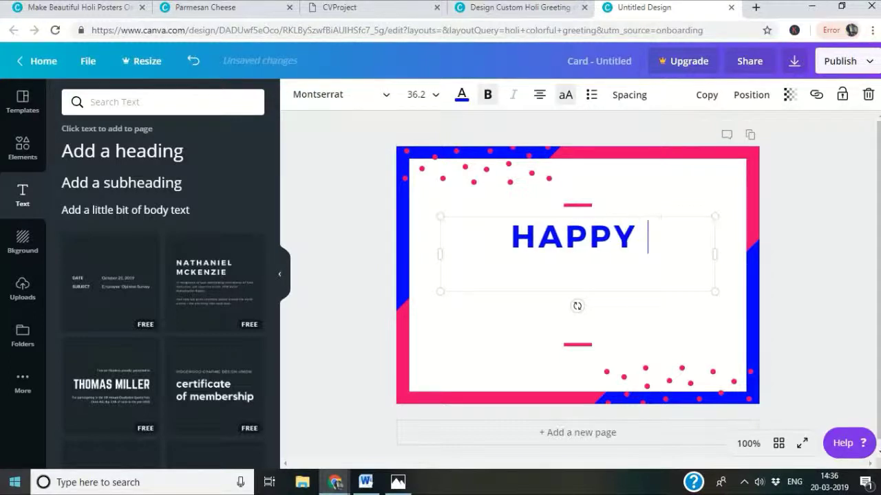
pyautogui.write('BIRTHDAY')
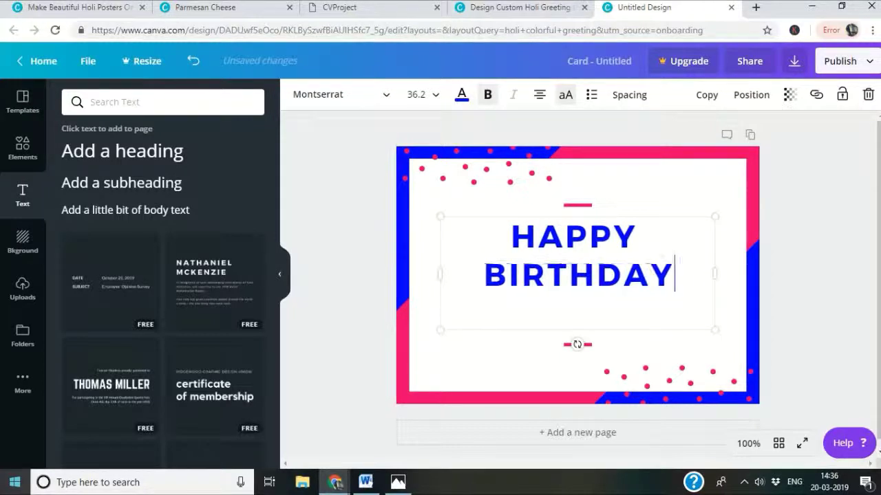
pyautogui.press('Return')
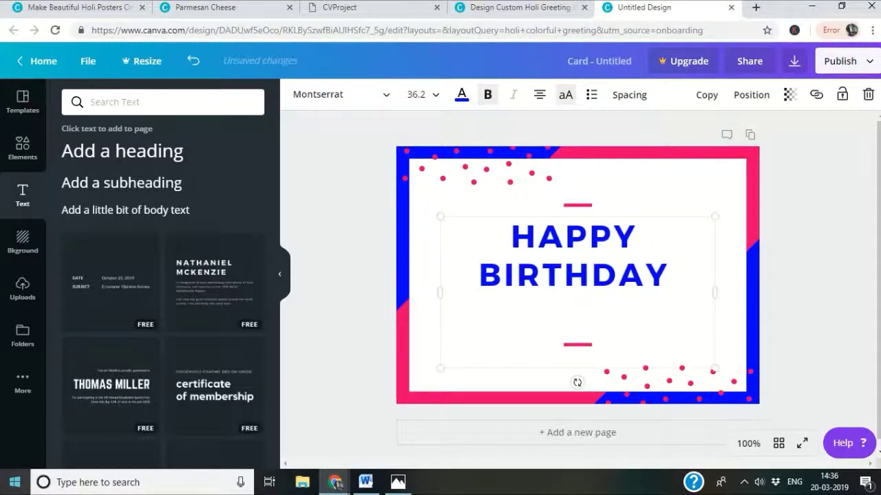
pyautogui.write('FROM ')
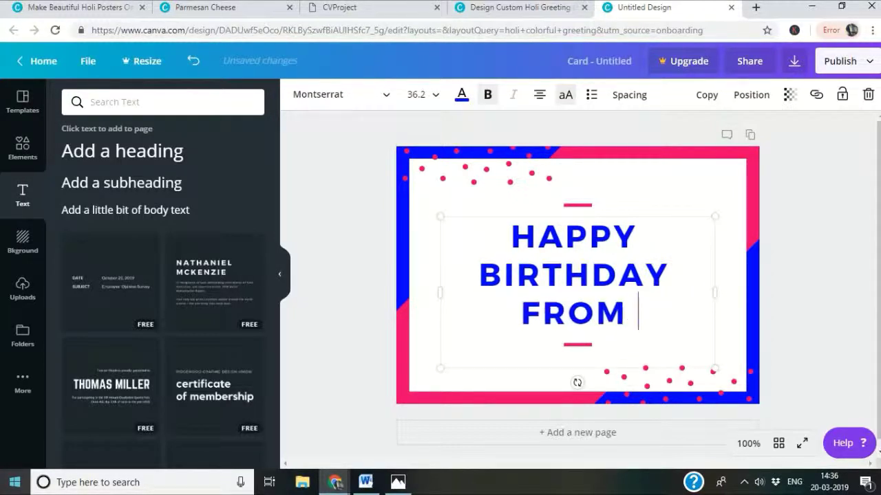
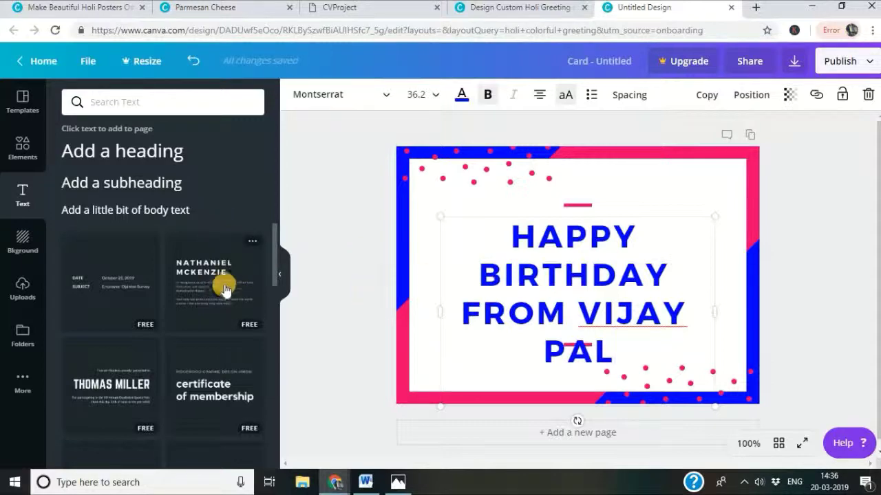
pyautogui.scroll(-10, 223, 277)
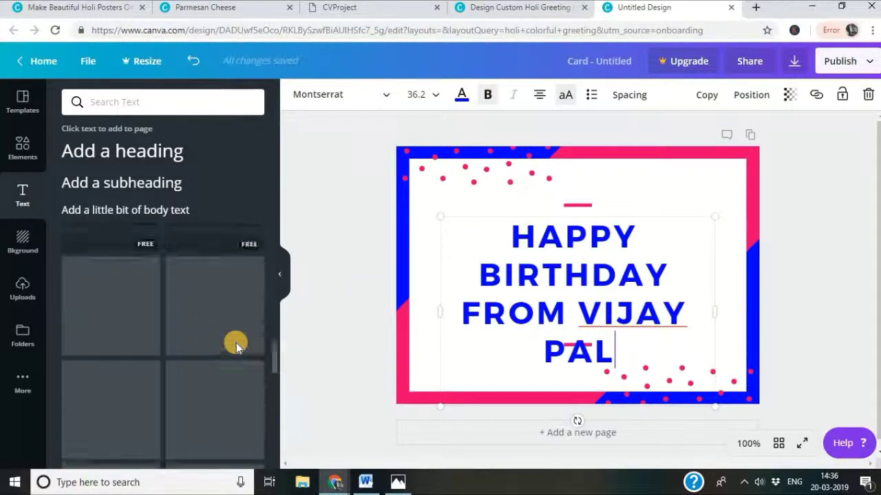
pyautogui.scroll(3, 241, 341)
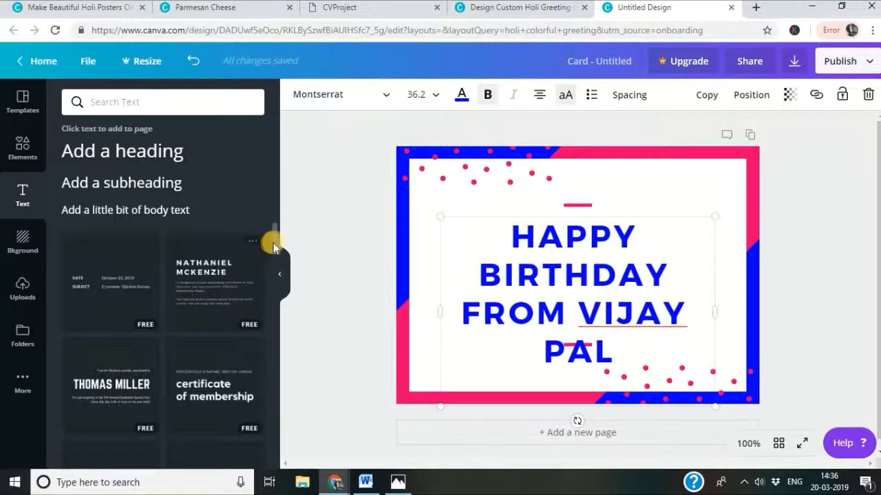
pyautogui.scroll(-1, 274, 244)
pyautogui.scroll(1, 153, 246)
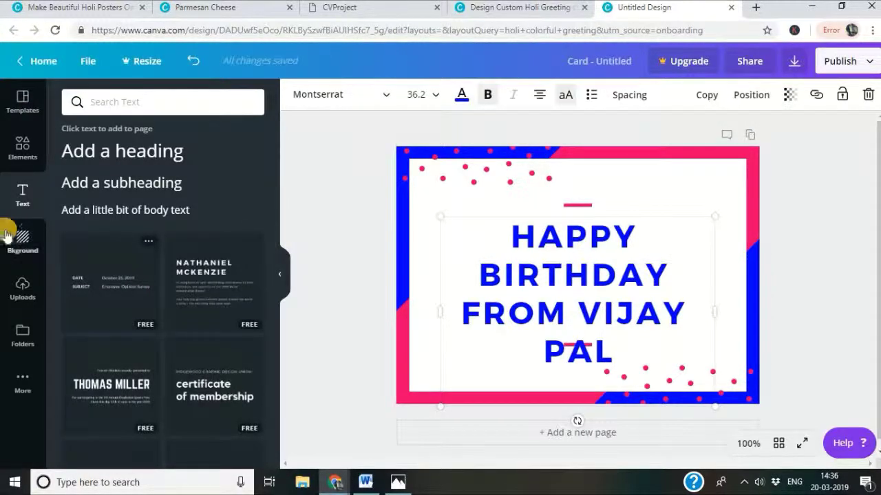
# Try a blue background, then delete the white frame and the greeting text.
pyautogui.click(17, 241)
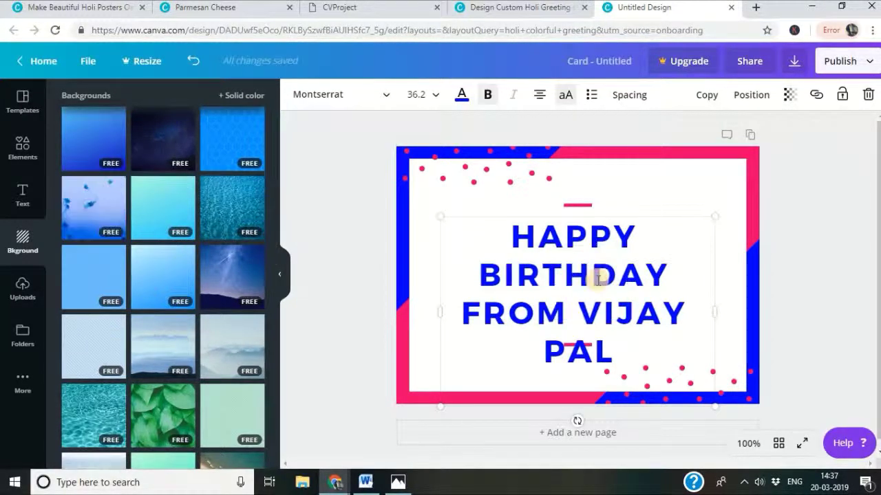
pyautogui.moveTo(150, 212); pyautogui.dragTo(543, 260)
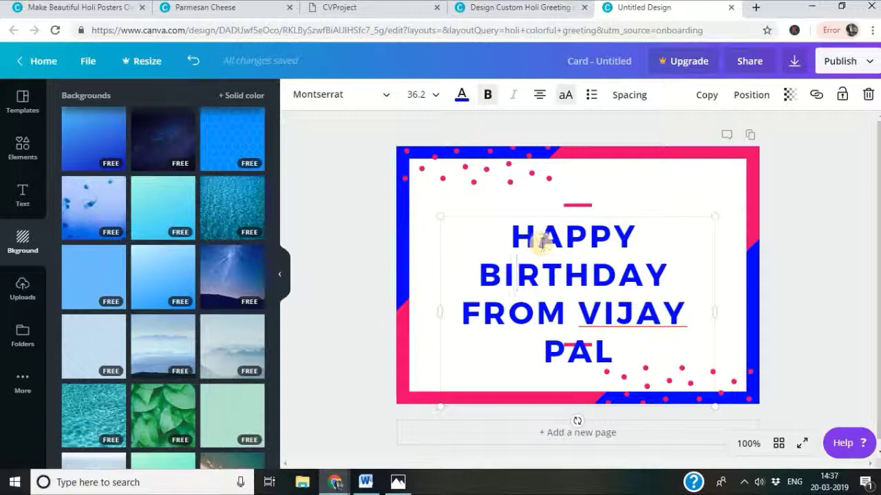
pyautogui.press('Delete')
pyautogui.moveTo(633, 185); pyautogui.dragTo(612, 237)
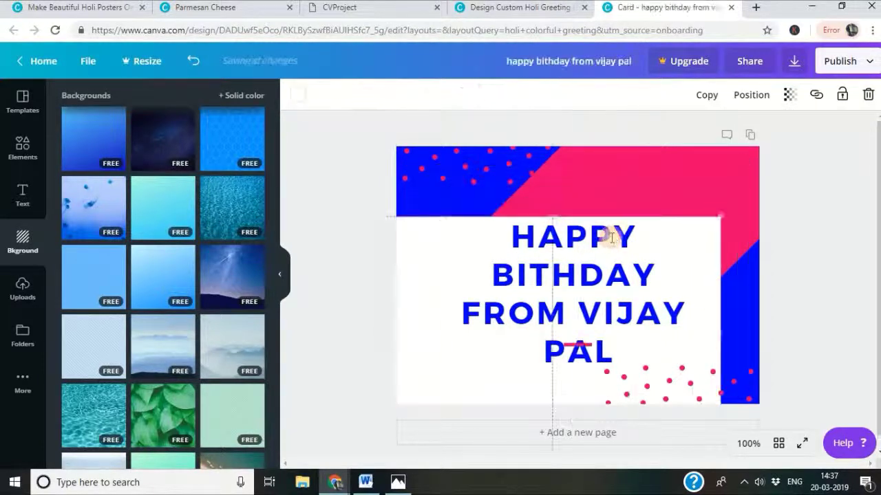
pyautogui.press('Delete')
pyautogui.click(639, 218)
pyautogui.press('Delete')
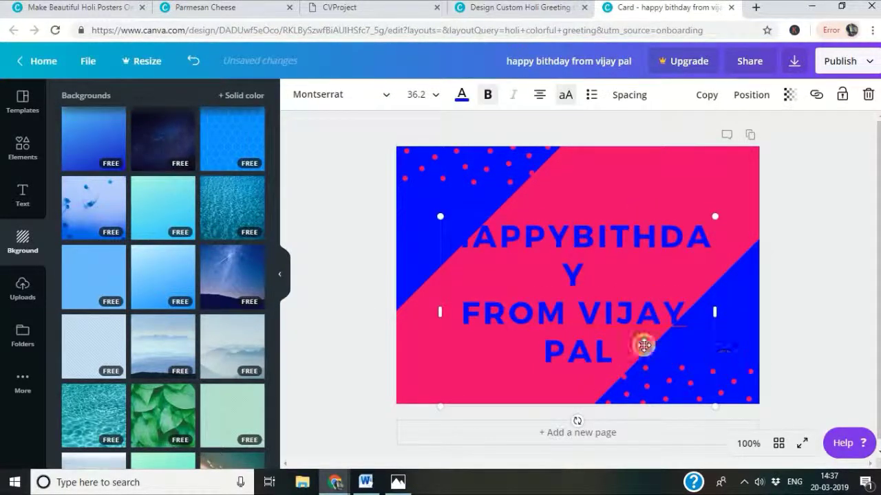
pyautogui.moveTo(644, 346); pyautogui.dragTo(615, 319)
pyautogui.press('Delete')
# Delete the pink stripe, blue background colour and all remaining elements, leaving a white page.
pyautogui.click(582, 251)
pyautogui.press('Delete')
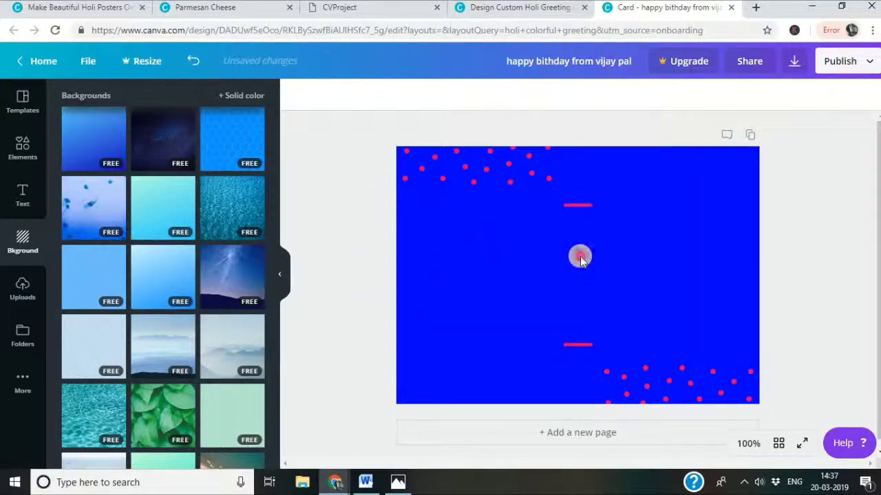
pyautogui.click(580, 257)
pyautogui.press('Delete')
pyautogui.moveTo(803, 153); pyautogui.dragTo(409, 392)
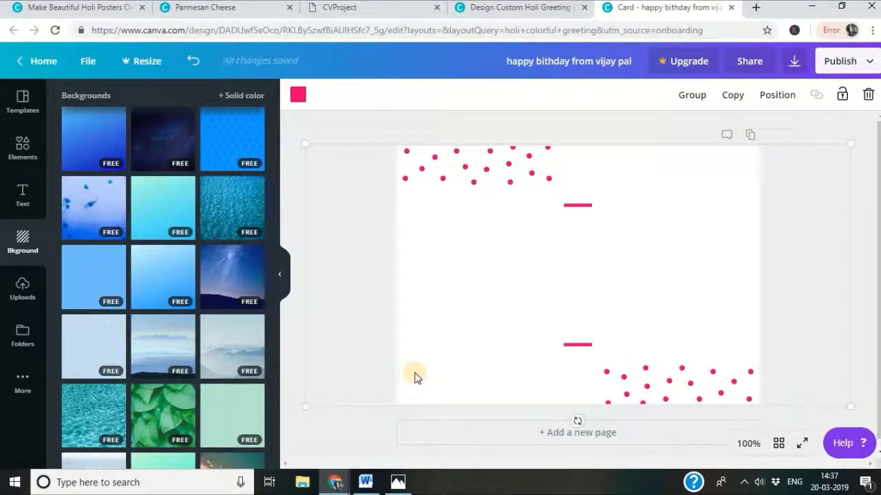
pyautogui.click(649, 383)
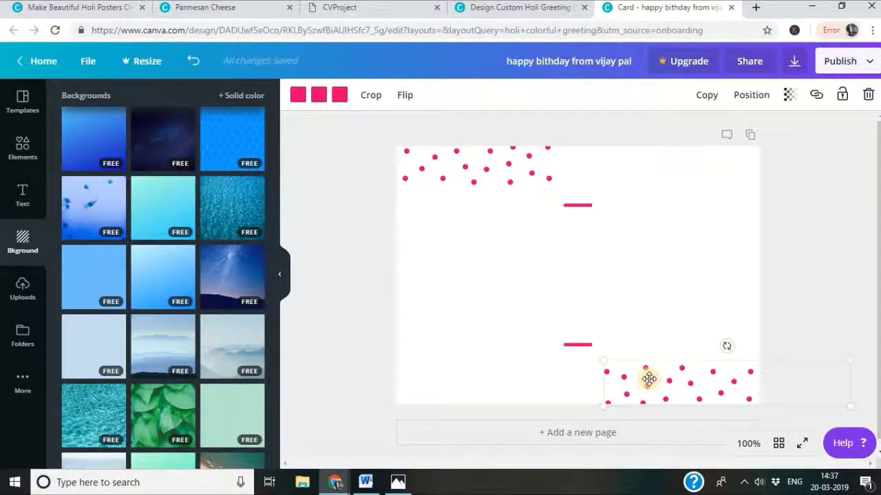
pyautogui.hotkey('ctrl', 'a')
pyautogui.press('Delete')
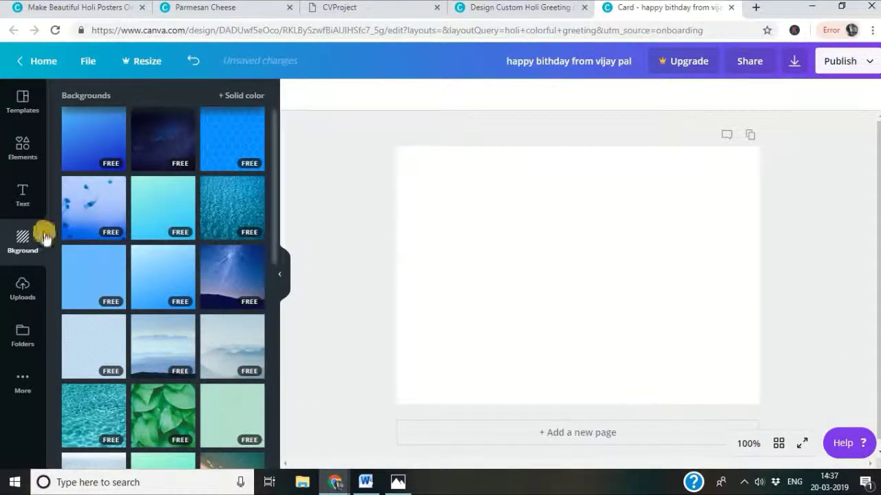
# Set the blue jellyfish photo as the card background after trying the green leaves photo.
pyautogui.moveTo(112, 184); pyautogui.dragTo(543, 236)
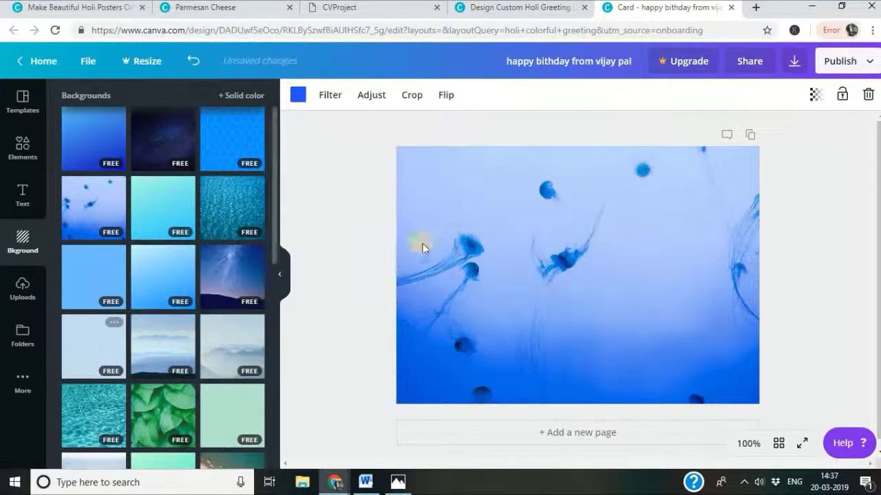
pyautogui.moveTo(635, 204); pyautogui.dragTo(456, 267)
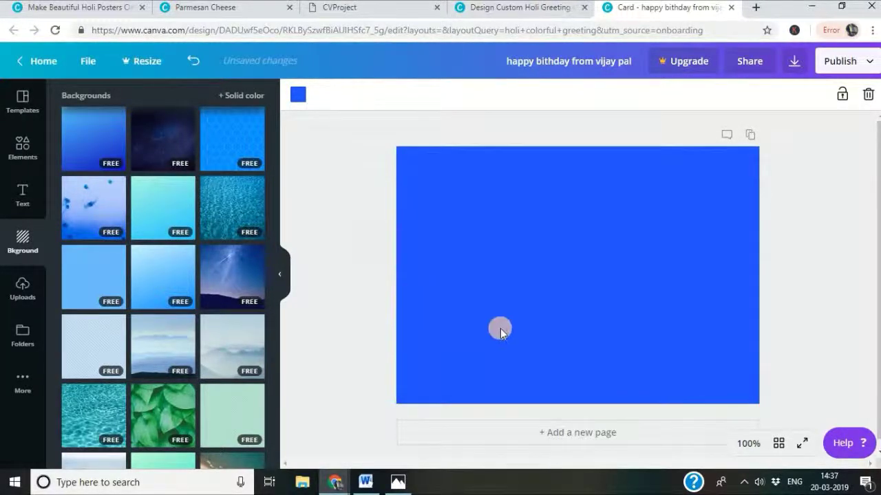
pyautogui.moveTo(147, 413); pyautogui.dragTo(566, 248)
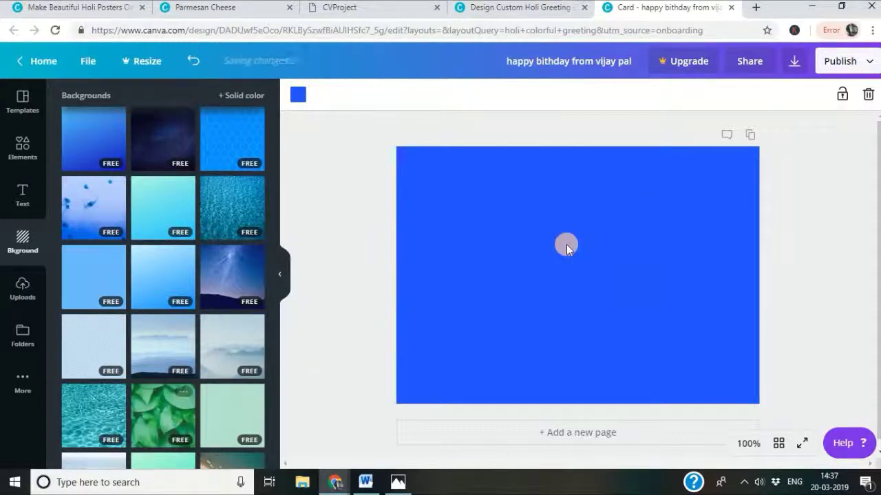
pyautogui.scroll(-1, 609, 241)
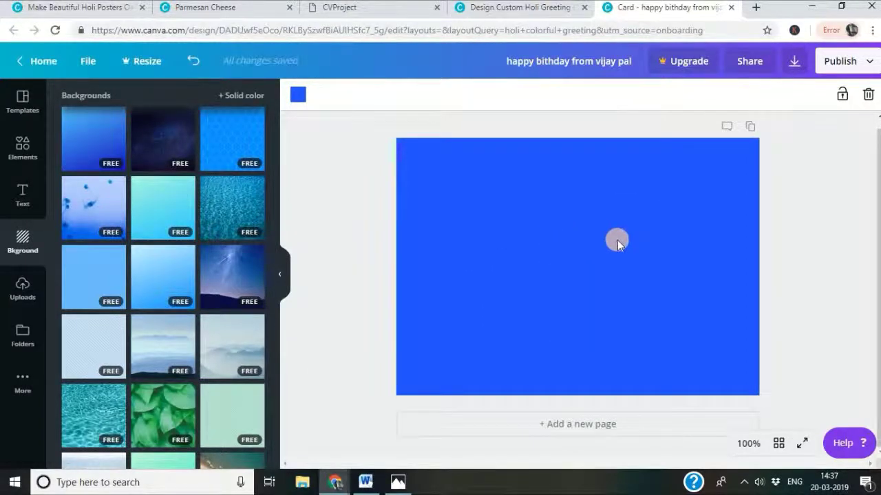
pyautogui.moveTo(180, 402); pyautogui.dragTo(578, 270)
pyautogui.hotkey('ctrl', 'z')
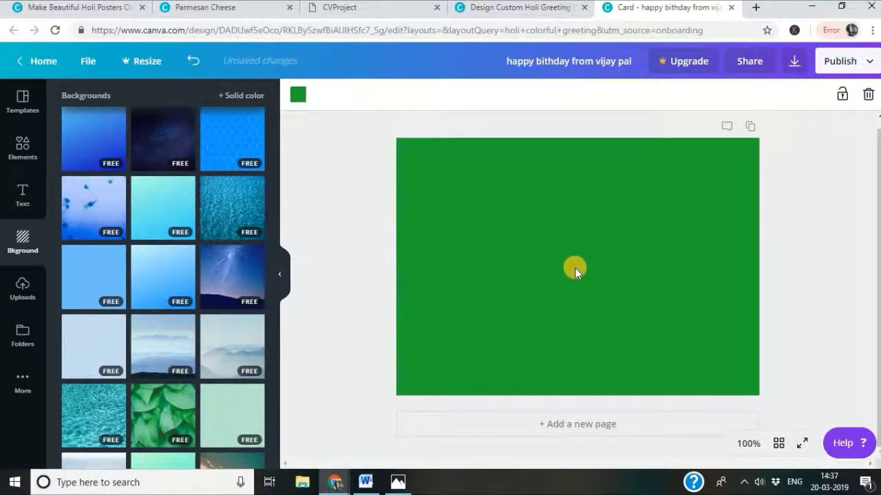
pyautogui.hotkey('ctrl', 'z')
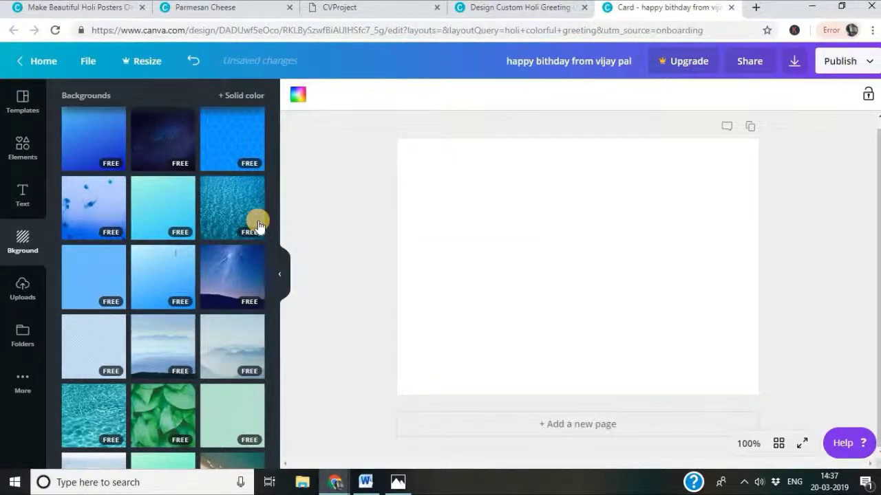
pyautogui.scroll(-5, 256, 262)
pyautogui.scroll(5, 112, 287)
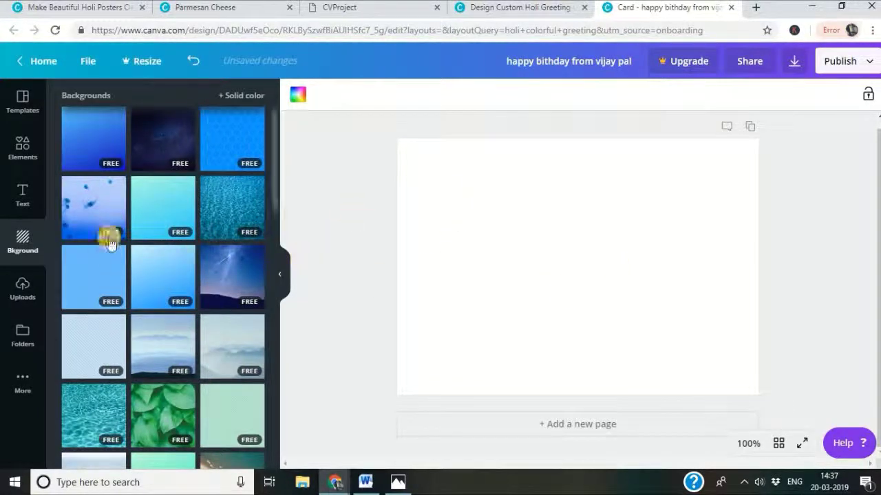
pyautogui.moveTo(103, 230); pyautogui.dragTo(583, 278)
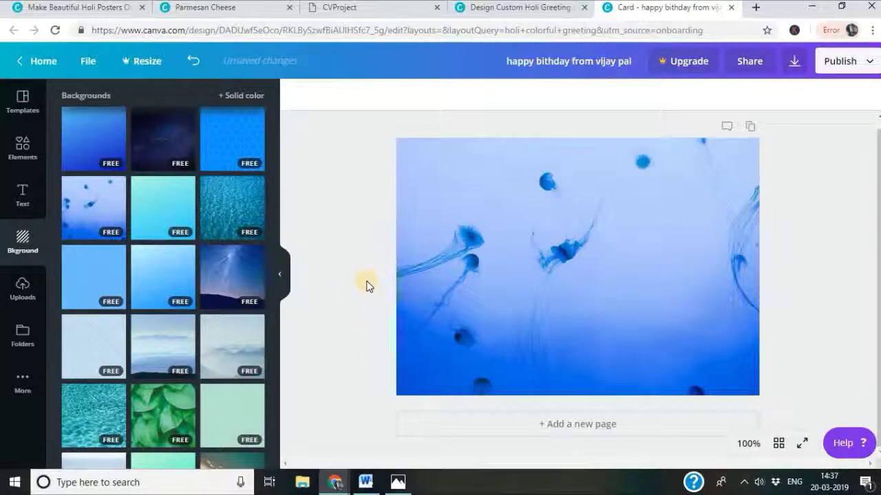
pyautogui.click(21, 196)
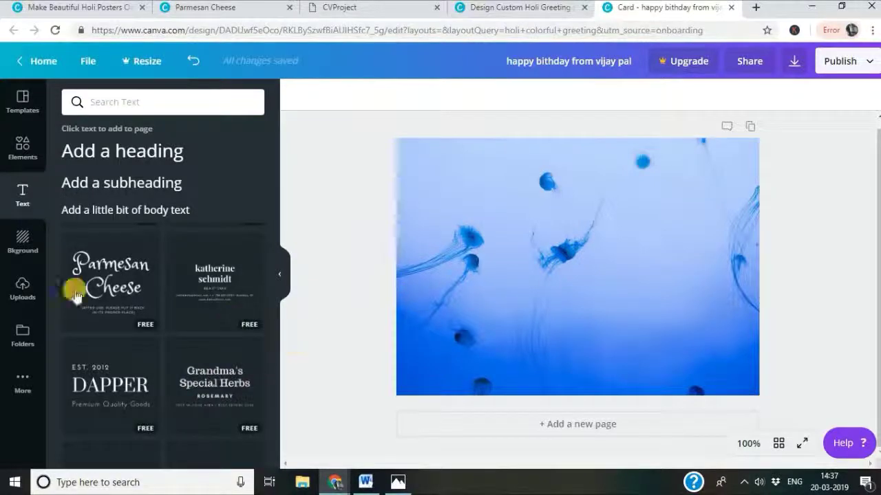
# Search Canva's text styles for 'holi', which returns no results.
pyautogui.click(131, 100)
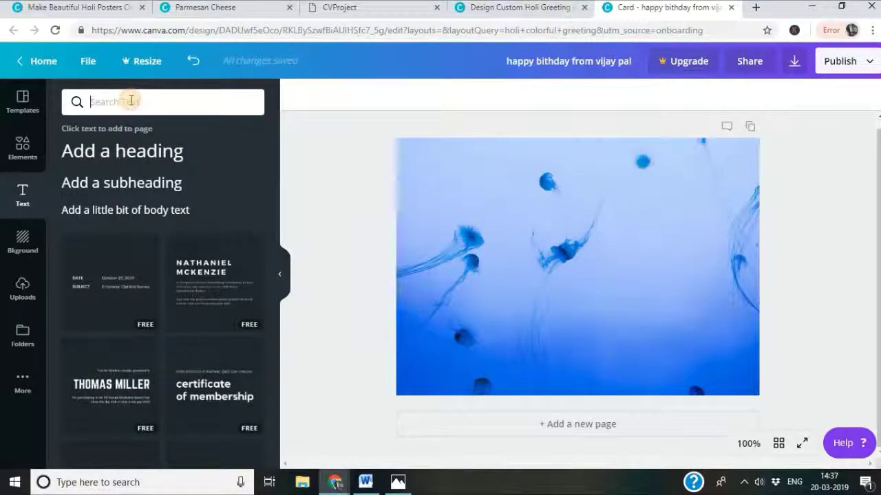
pyautogui.write('holi')
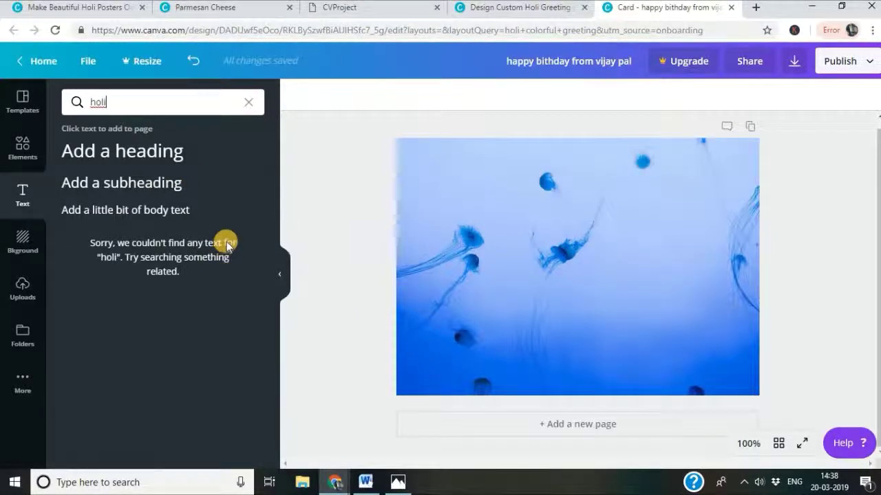
pyautogui.press('BackSpace')
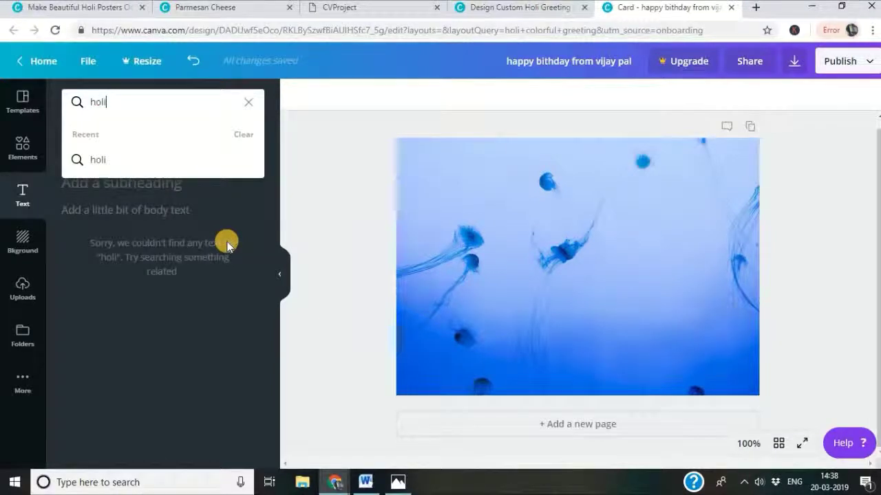
pyautogui.click(21, 151)
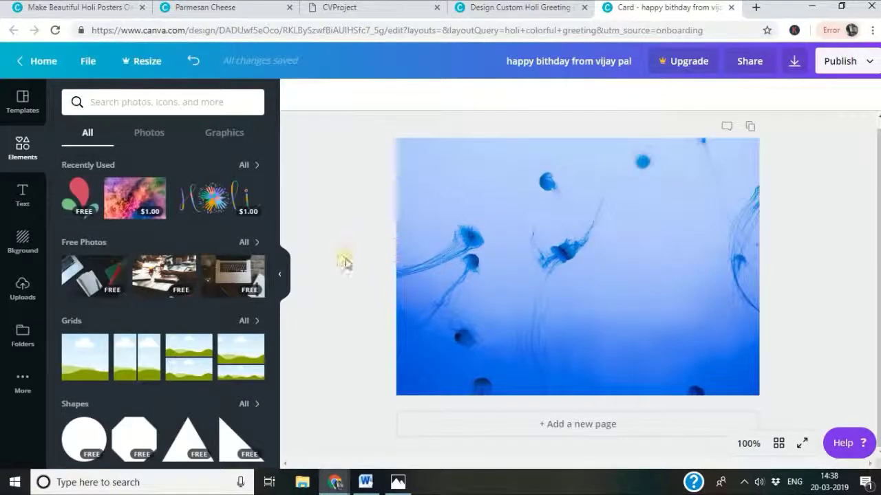
# Place, enlarge and tilt the red, green and teal paint splash, adding a copy on the right.
pyautogui.moveTo(91, 212)
pyautogui.mouseDown()
pyautogui.moveTo(348, 229)
pyautogui.moveTo(534, 229)
pyautogui.mouseUp()
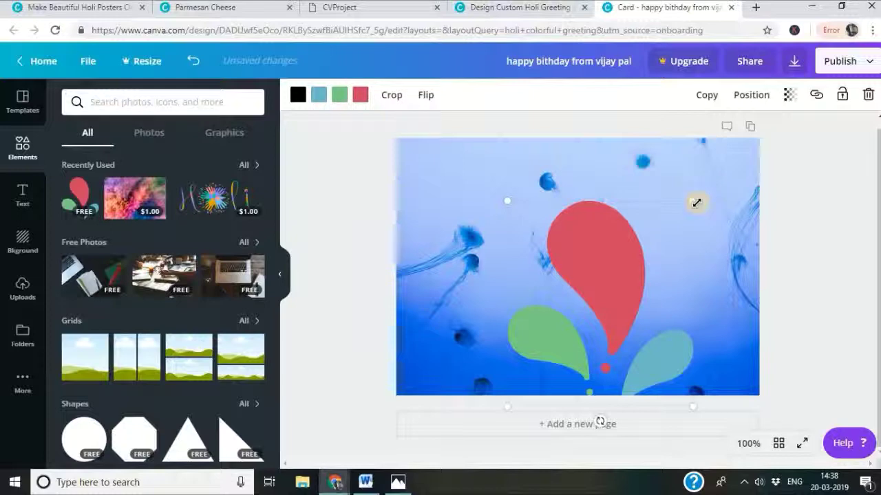
pyautogui.moveTo(666, 272); pyautogui.dragTo(647, 288)
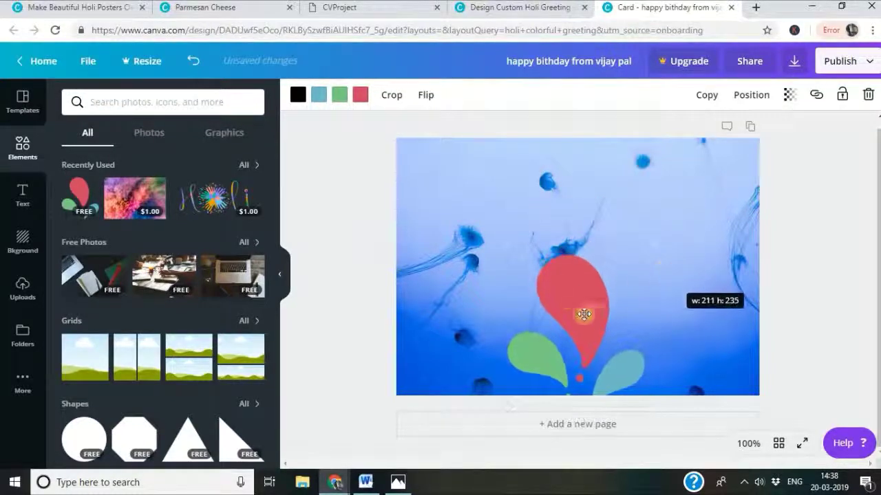
pyautogui.moveTo(578, 330); pyautogui.dragTo(574, 234)
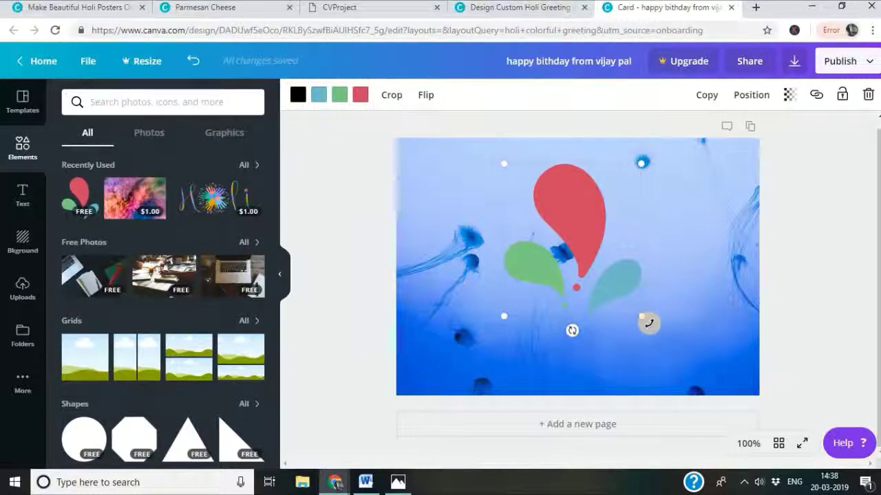
pyautogui.moveTo(477, 379); pyautogui.dragTo(558, 274)
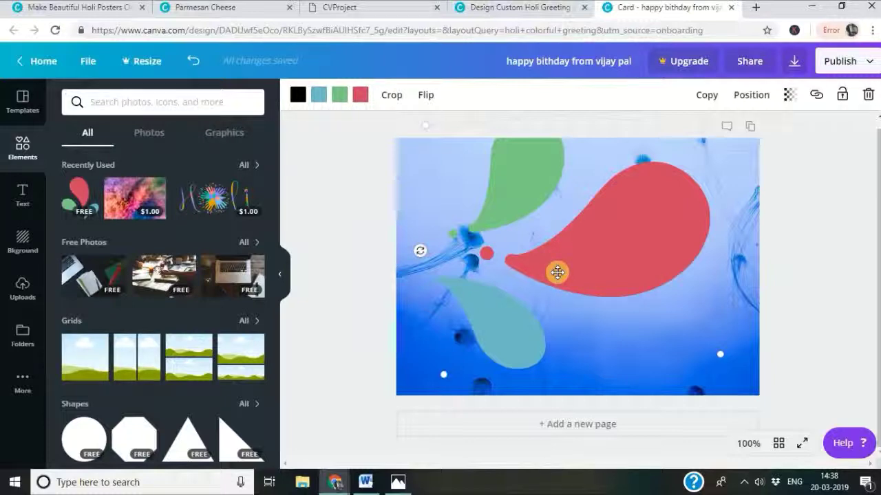
pyautogui.moveTo(564, 257); pyautogui.dragTo(531, 268)
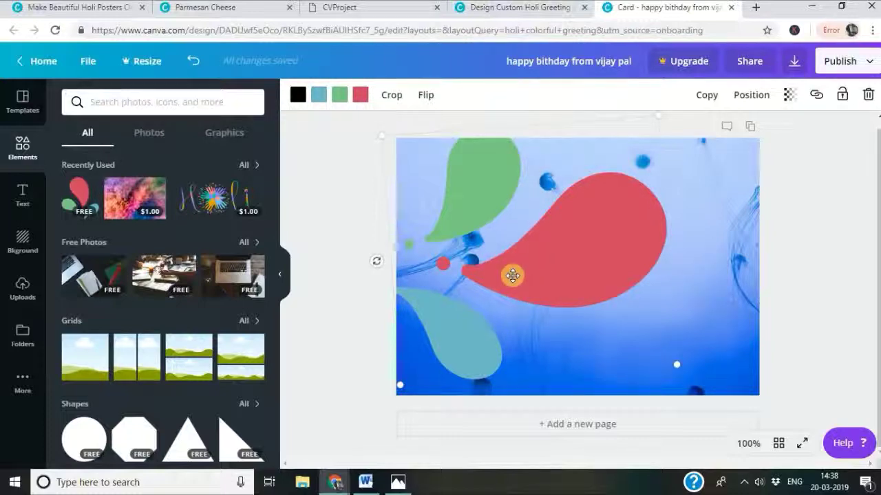
pyautogui.moveTo(511, 276); pyautogui.dragTo(678, 263)
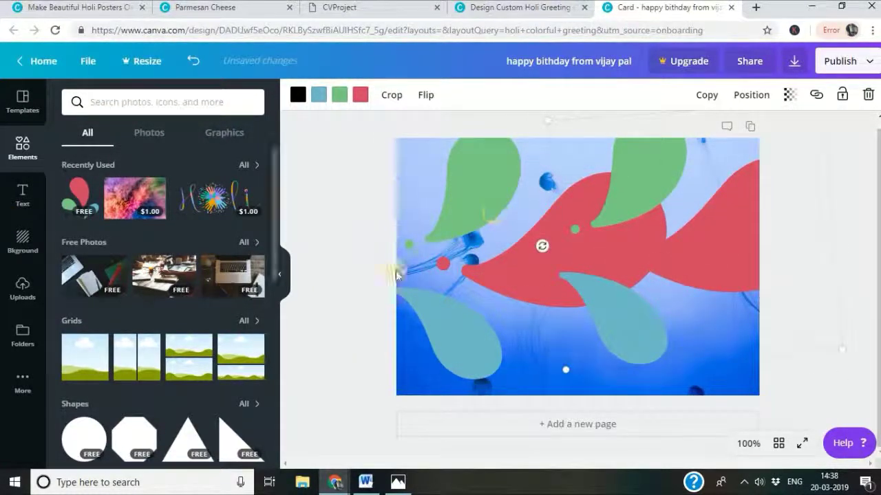
# Clear the 'holi' search in the Text panel and browse the full text template list.
pyautogui.click(23, 196)
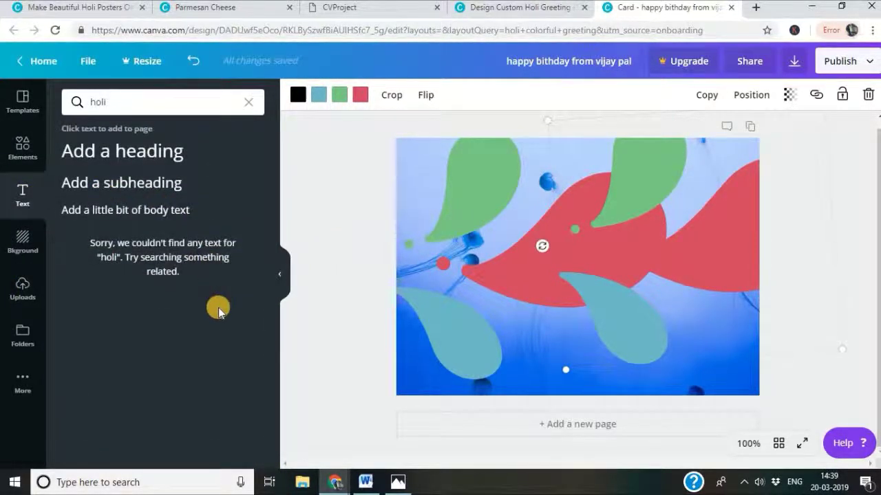
pyautogui.click(27, 242)
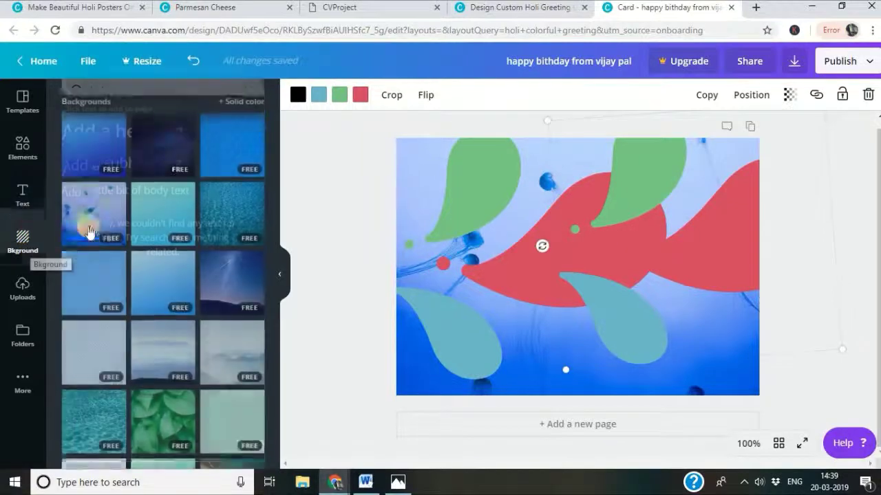
pyautogui.click(26, 207)
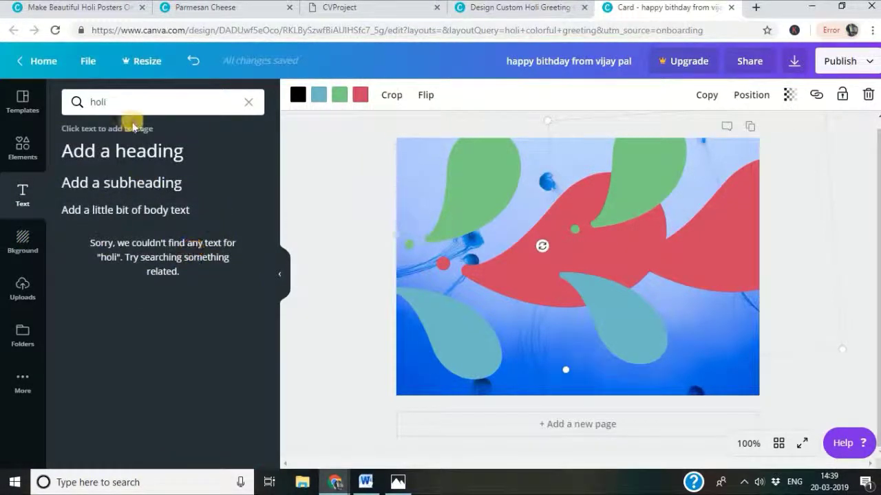
pyautogui.click(248, 102)
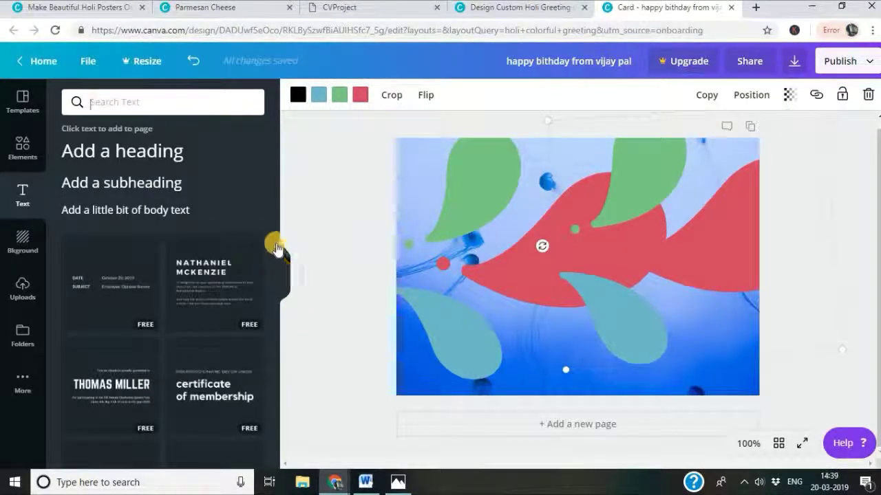
pyautogui.scroll(-3, 276, 242)
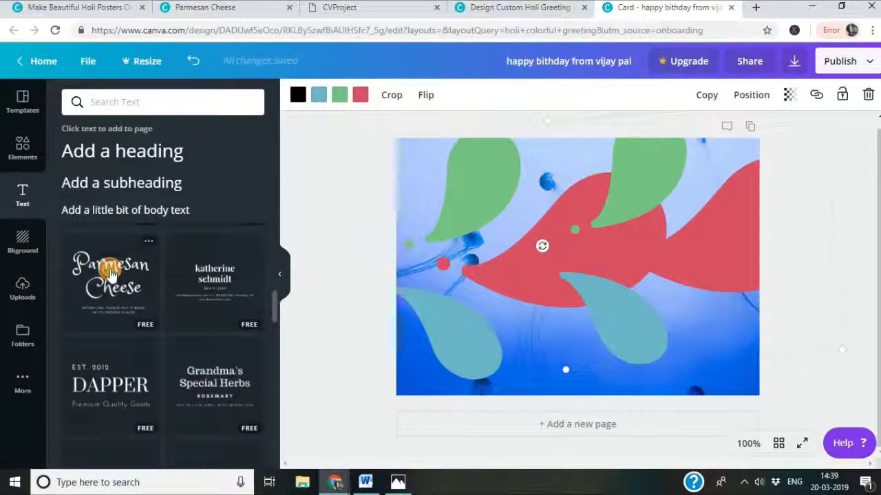
# Add the Parmesan Cheese script text combination and change its heading to 'happy holi'.
pyautogui.click(116, 272)
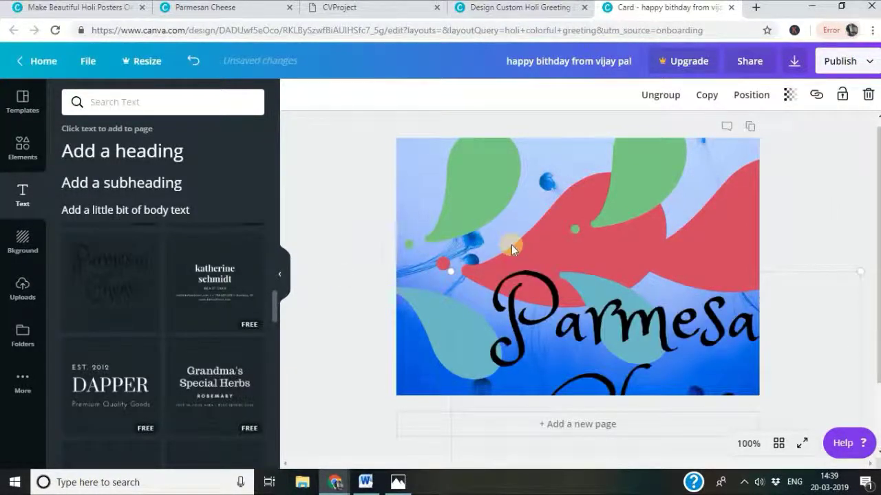
pyautogui.moveTo(147, 251); pyautogui.dragTo(557, 275)
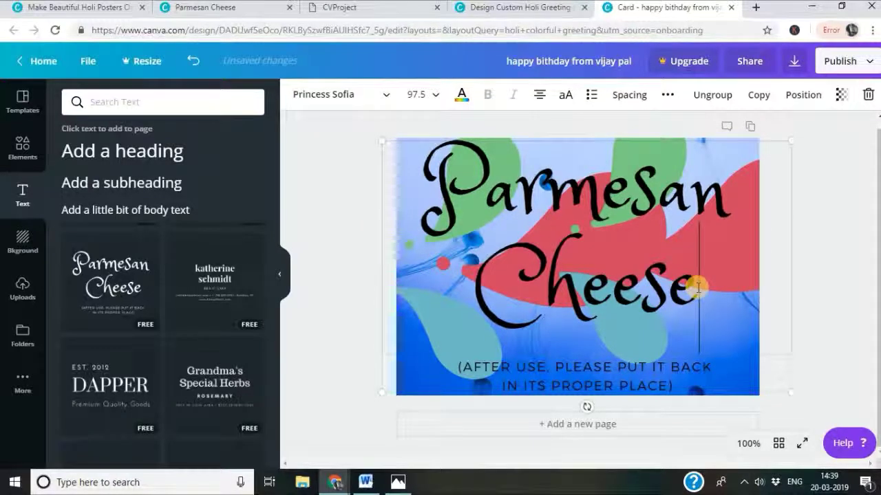
pyautogui.moveTo(698, 287); pyautogui.dragTo(587, 296)
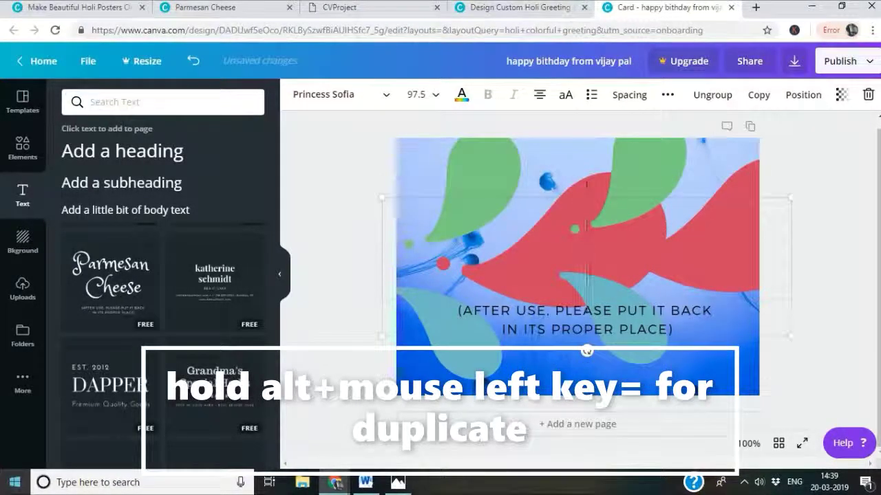
pyautogui.write('happ')
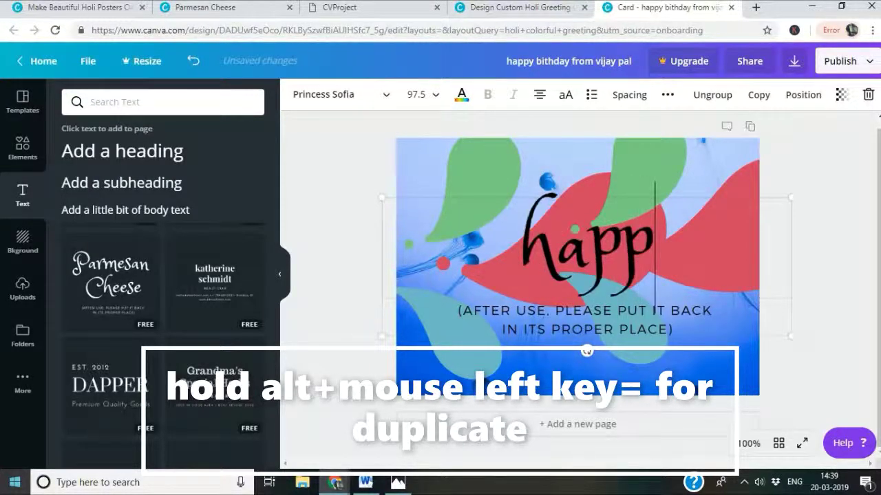
pyautogui.write('y holi')
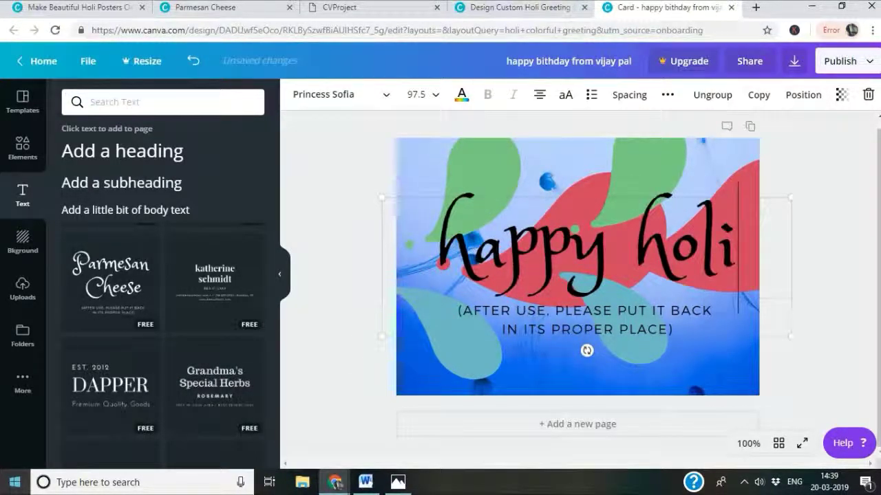
pyautogui.click(677, 326)
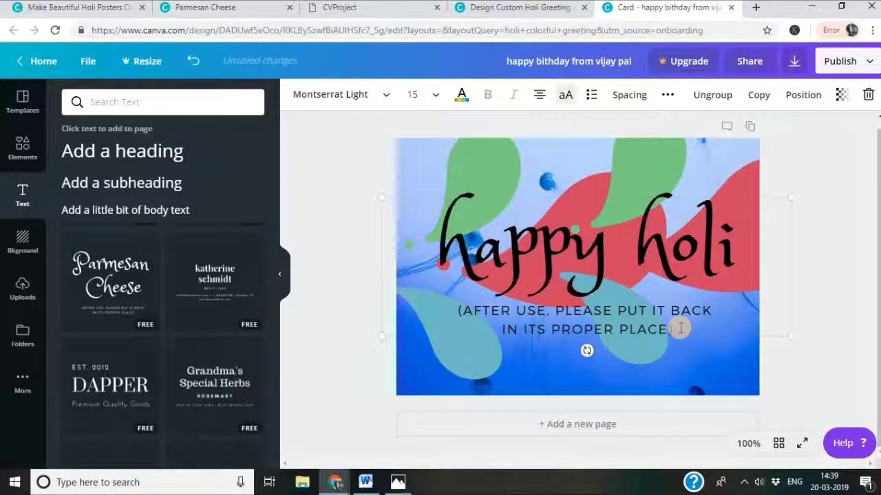
# Rewrite the subtitle as 'WISH YOU A VERY HAPPY HOLI' with the recipient's name below.
pyautogui.press('BackSpace')
pyautogui.press('BackSpace')
pyautogui.press('BackSpace')
pyautogui.press('BackSpace')
pyautogui.press('BackSpace')
pyautogui.press('BackSpace')
pyautogui.press('BackSpace')
pyautogui.press('BackSpace')
pyautogui.press('BackSpace')
pyautogui.press('BackSpace')
pyautogui.press('BackSpace')
pyautogui.press('BackSpace')
pyautogui.press('BackSpace')
pyautogui.press('BackSpace')
pyautogui.press('BackSpace')
pyautogui.press('BackSpace')
pyautogui.press('BackSpace')
pyautogui.press('BackSpace')
pyautogui.press('BackSpace')
pyautogui.press('BackSpace')
pyautogui.press('BackSpace')
pyautogui.press('BackSpace')
pyautogui.press('BackSpace')
pyautogui.press('BackSpace')
pyautogui.press('BackSpace')
pyautogui.press('BackSpace')
pyautogui.press('BackSpace')
pyautogui.press('BackSpace')
pyautogui.press('BackSpace')
pyautogui.press('BackSpace')
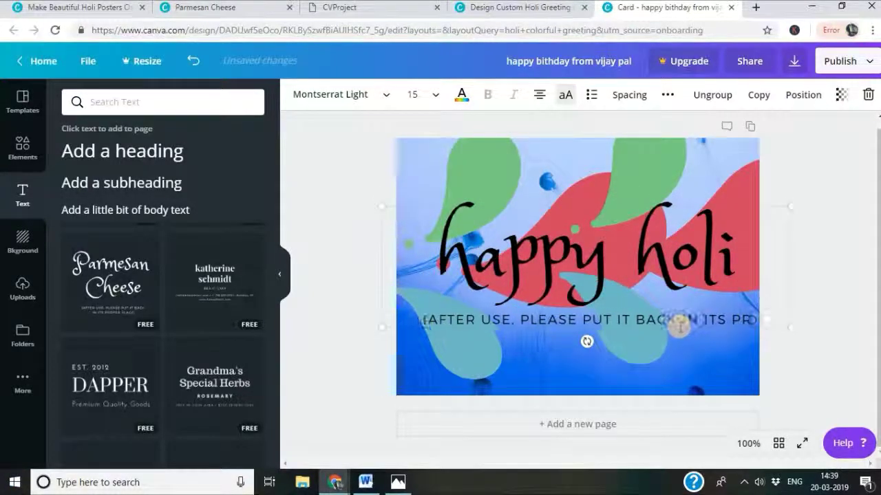
pyautogui.press('BackSpace')
pyautogui.press('BackSpace')
pyautogui.press('BackSpace')
pyautogui.press('BackSpace')
pyautogui.press('BackSpace')
pyautogui.press('BackSpace')
pyautogui.press('BackSpace')
pyautogui.press('BackSpace')
pyautogui.press('BackSpace')
pyautogui.press('BackSpace')
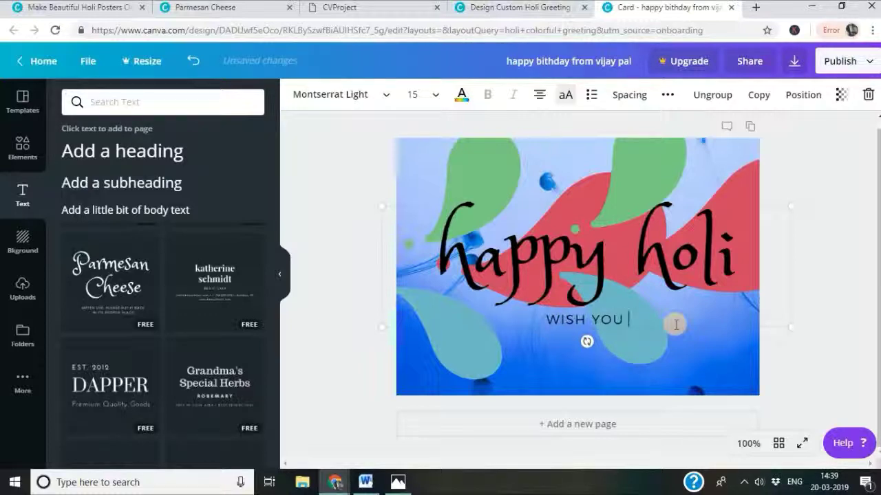
pyautogui.write('VERY')
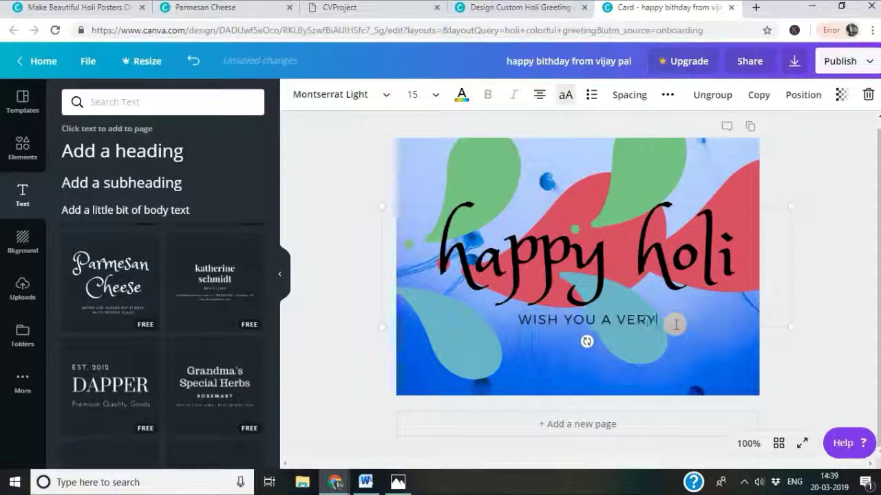
pyautogui.write(' HAPPY HOLI')
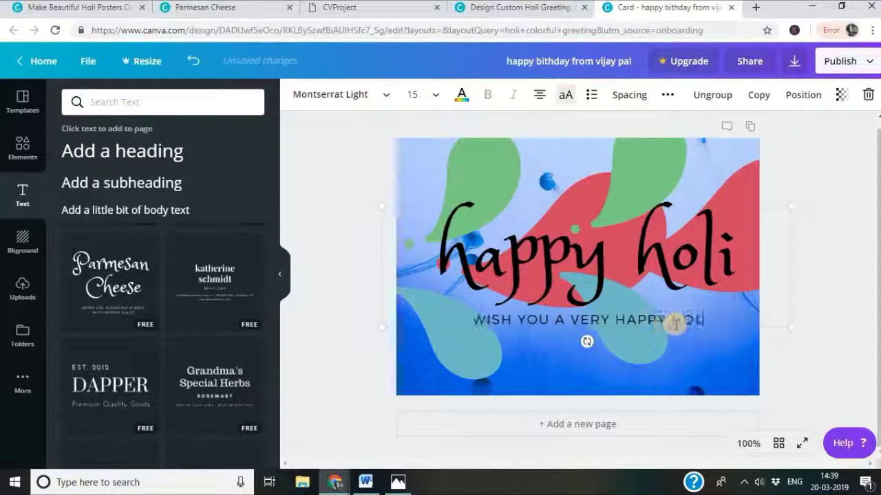
pyautogui.press('Return')
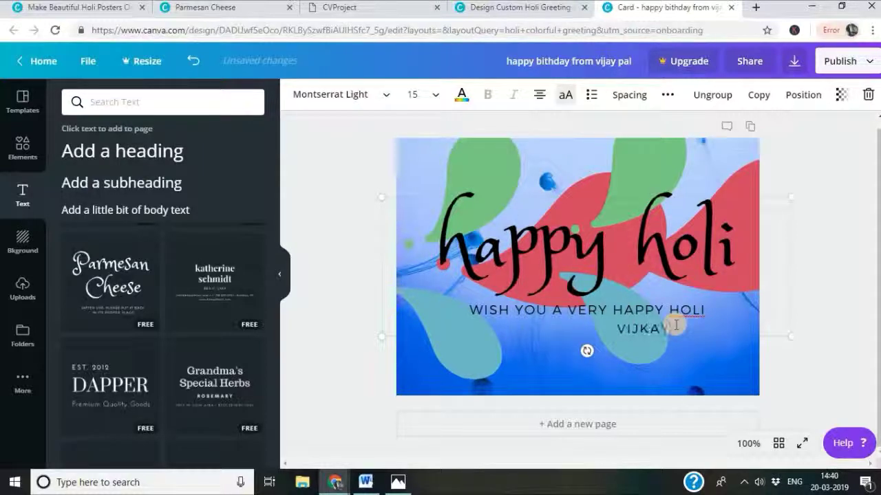
pyautogui.press('BackSpace')
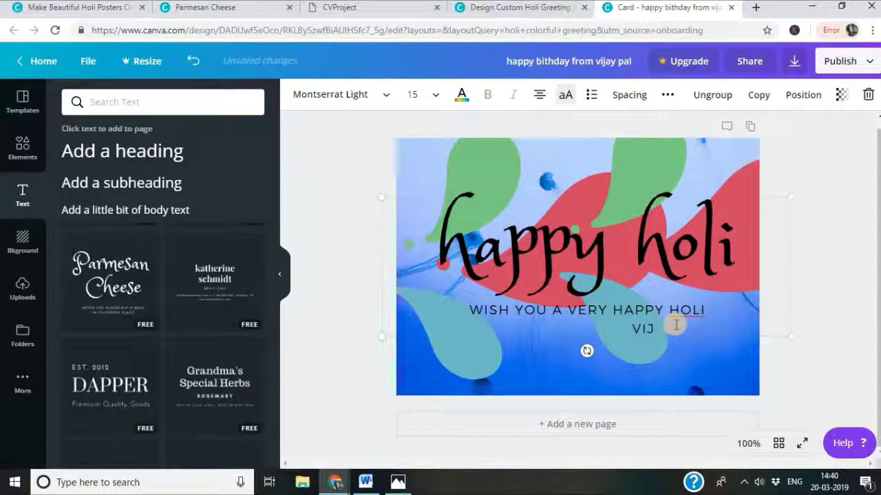
pyautogui.write('PA')
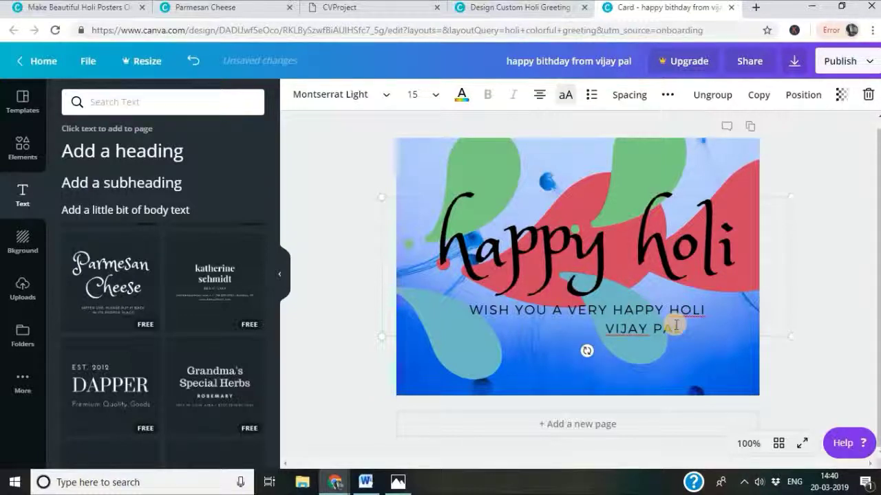
pyautogui.write('L')
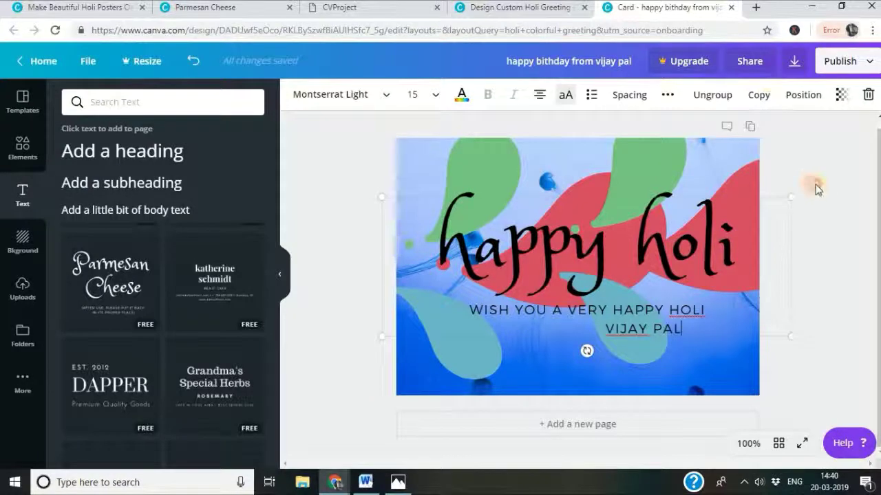
pyautogui.click(815, 187)
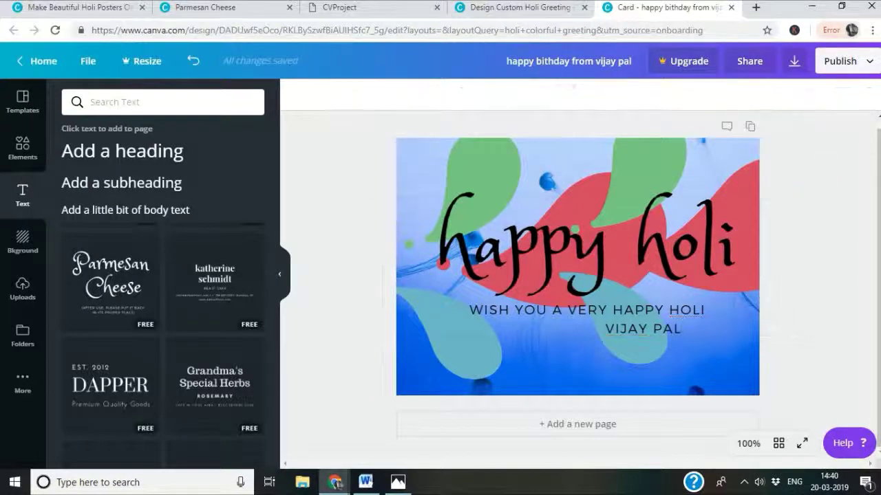
# Download the Holi card as a PNG file from the publish options.
pyautogui.click(851, 63)
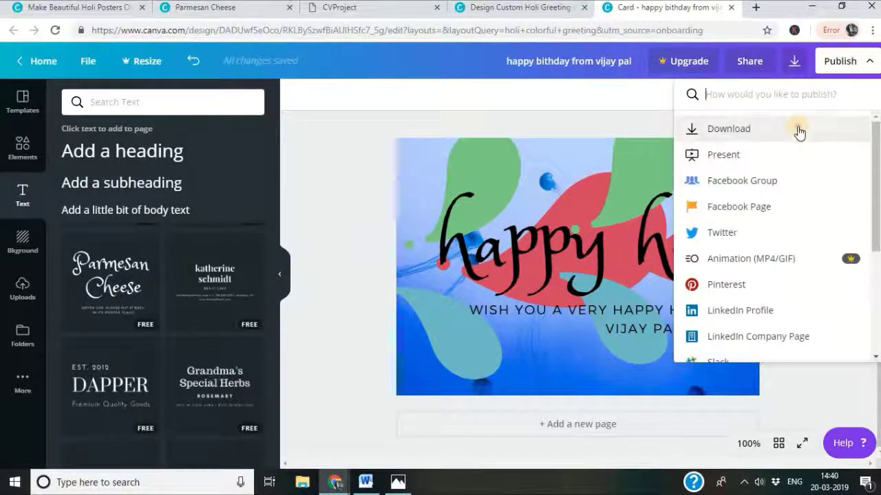
pyautogui.click(798, 130)
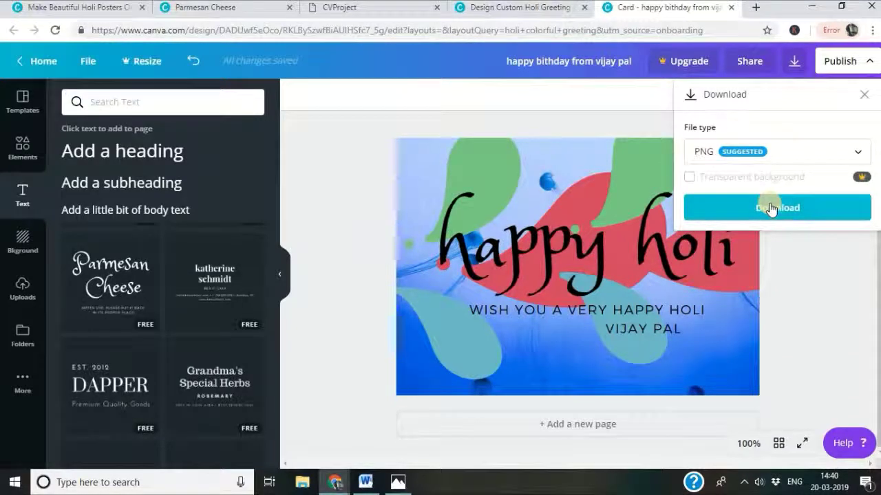
pyautogui.click(794, 152)
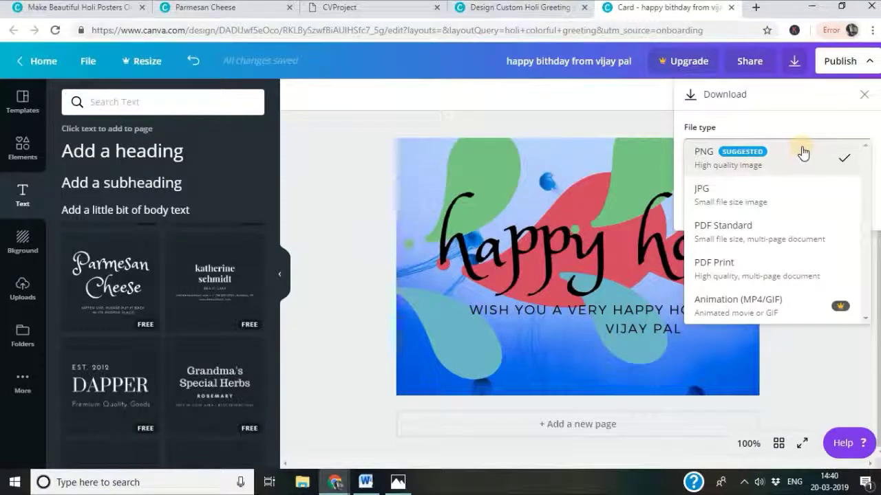
pyautogui.click(824, 113)
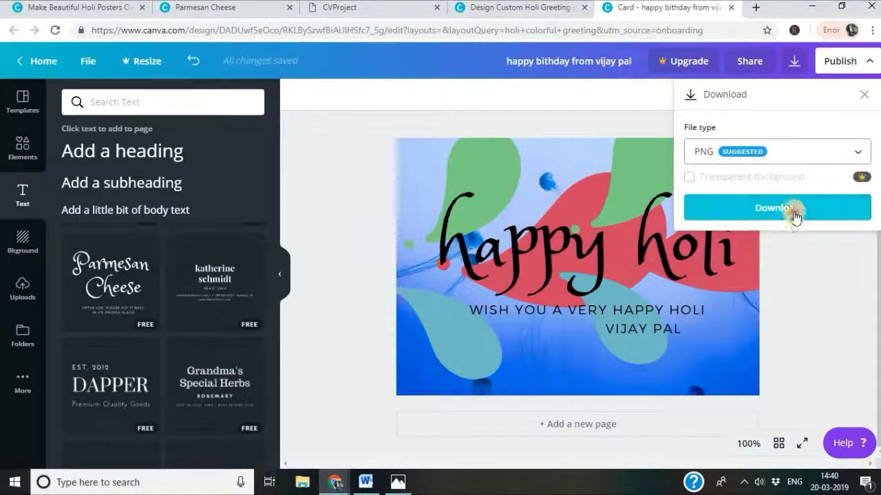
pyautogui.click(793, 212)
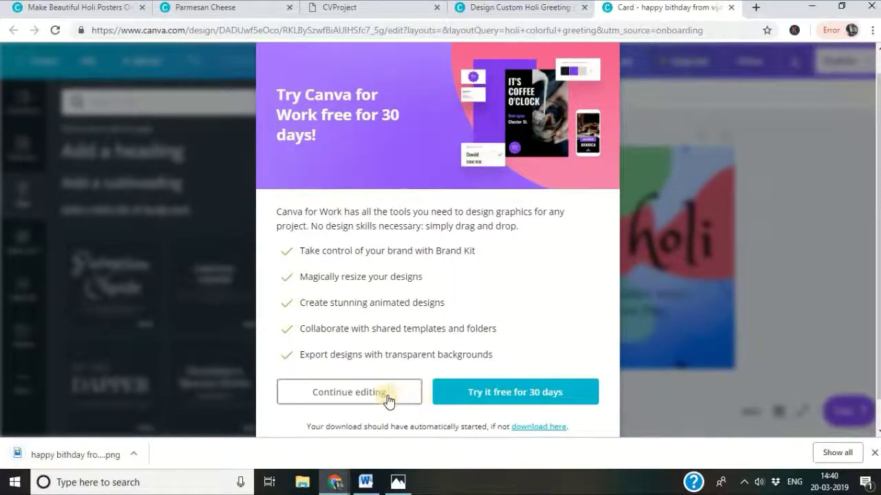
# Dismiss the trial offer and open the downloaded PNG card from Chrome's download bar.
pyautogui.click(388, 399)
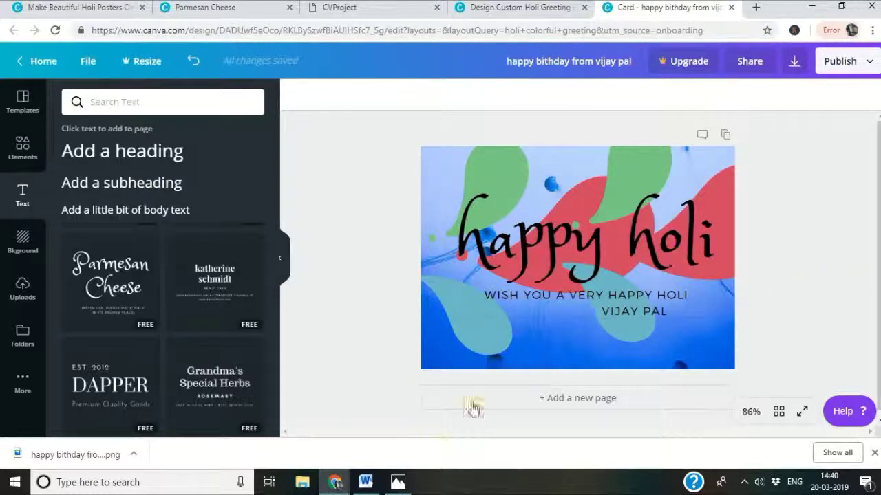
pyautogui.moveTo(365, 482)
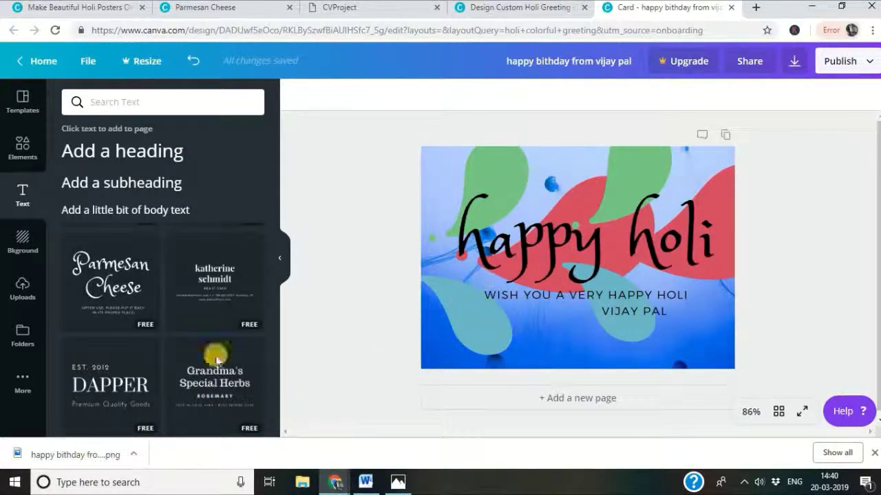
pyautogui.click(31, 461)
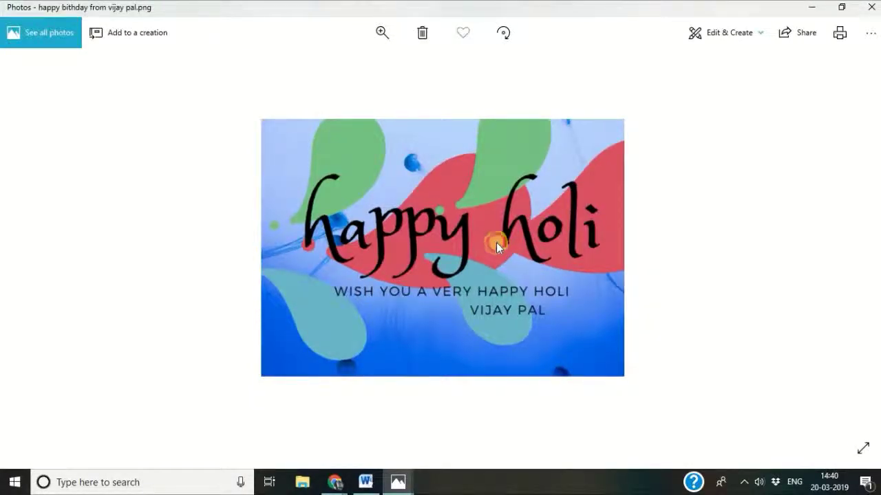
# Minimize the Photos viewer showing the PNG card to get back to Canva.
pyautogui.click(811, 8)
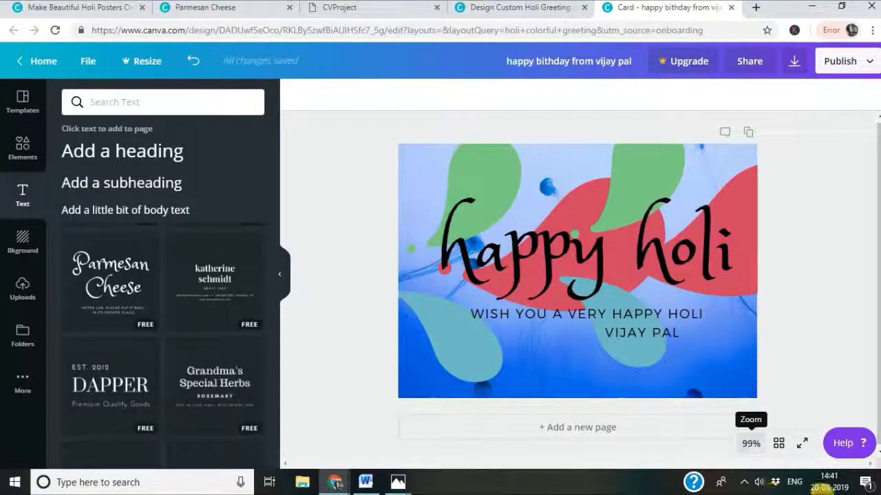
# Collapse the Text side panel to give the card more workspace.
pyautogui.click(279, 277)
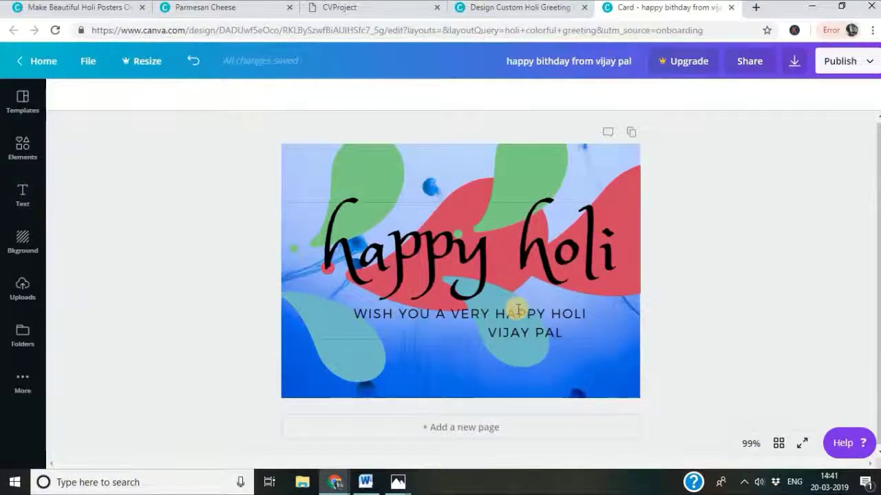